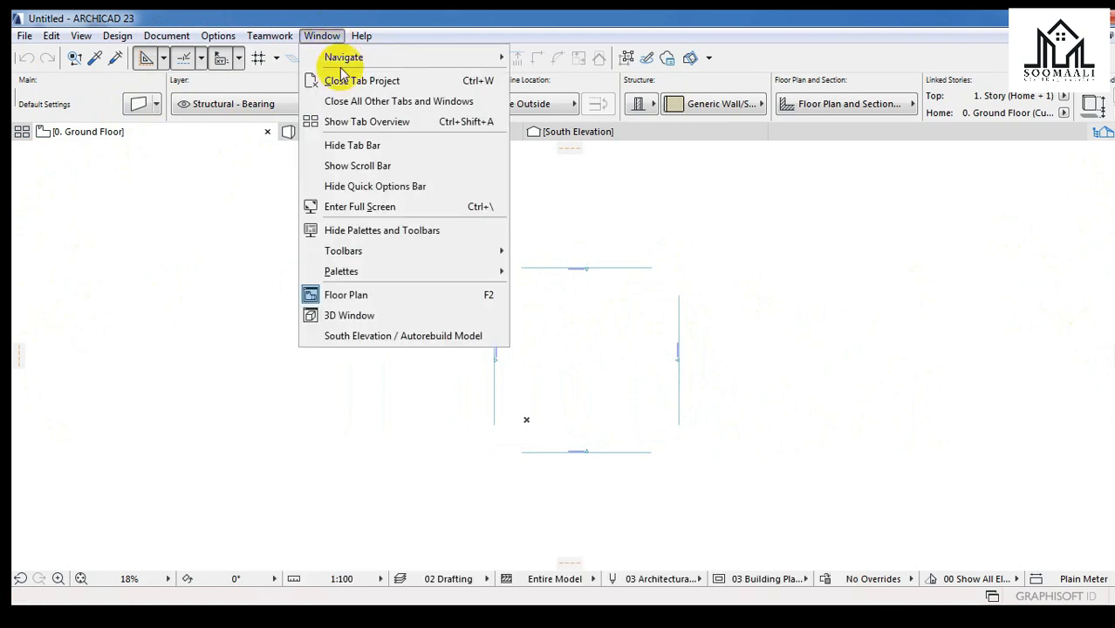
Step: Show the Toolbox and Navigator palettes in the workspace
mouse_move(361, 274)
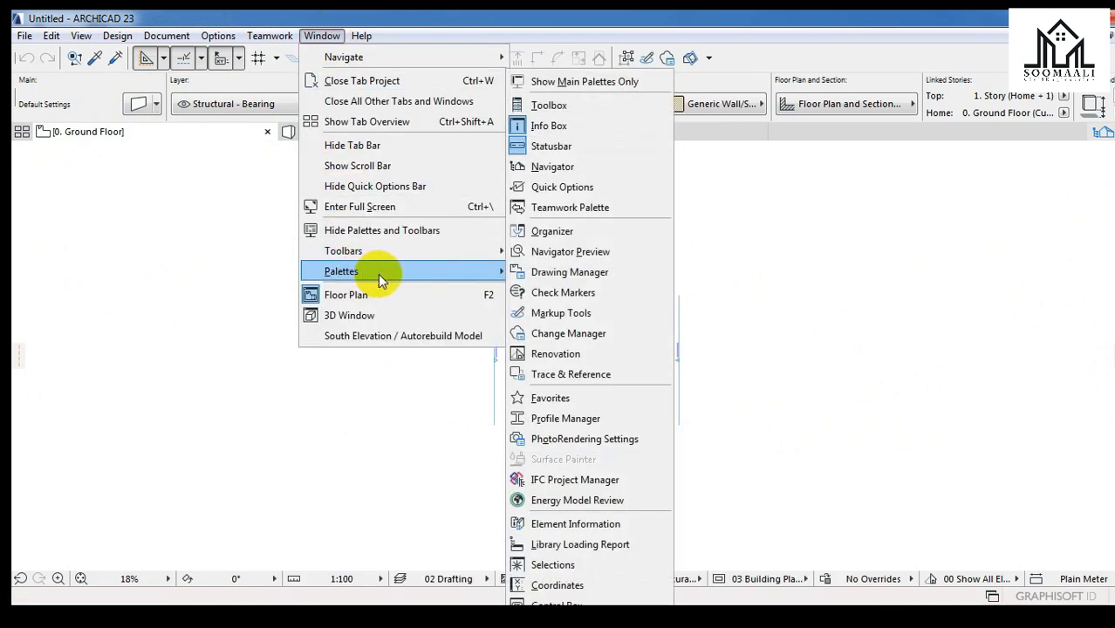
click(582, 109)
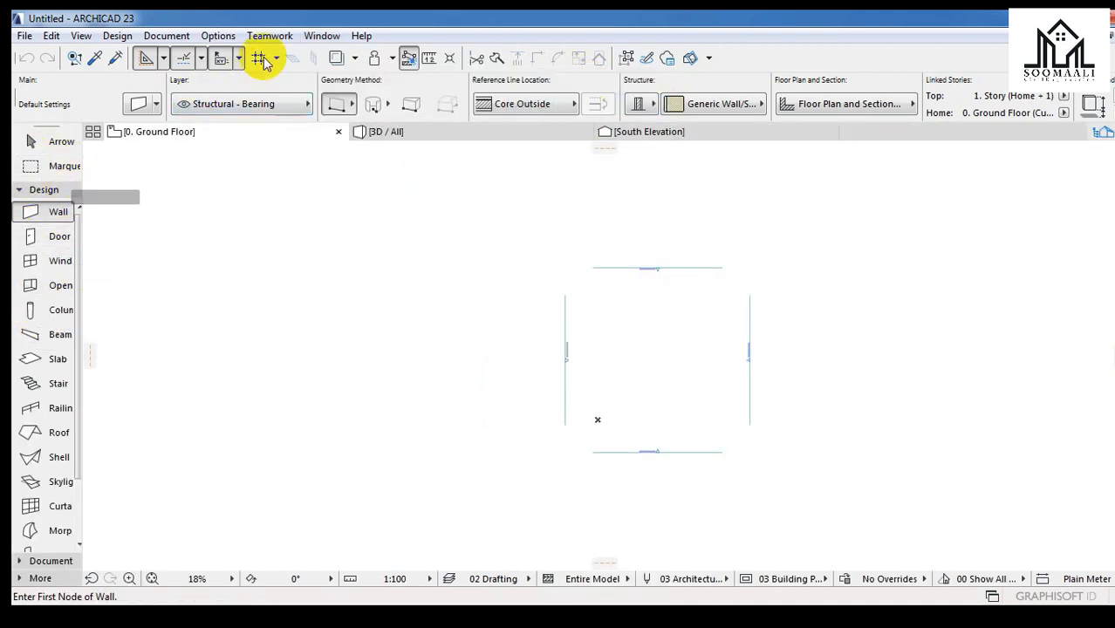
click(321, 40)
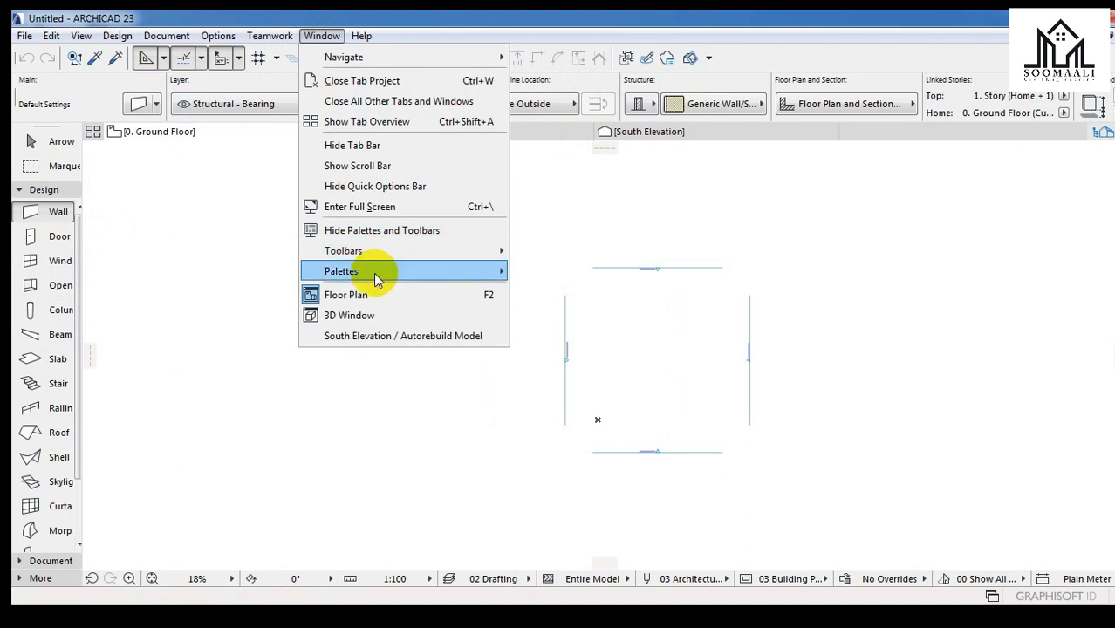
mouse_move(375, 277)
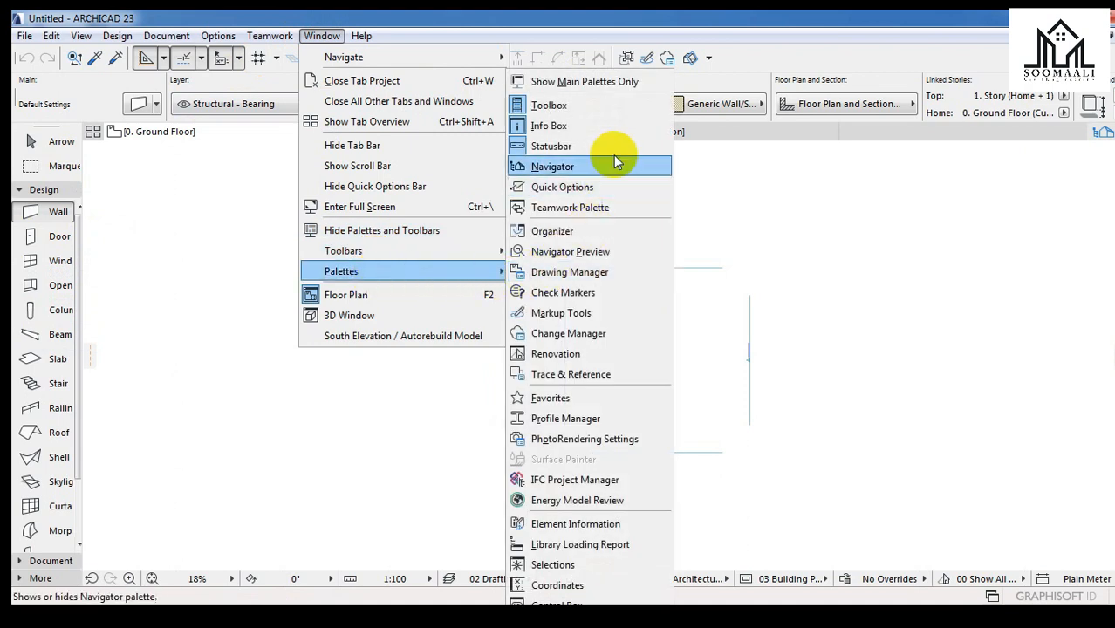
click(595, 166)
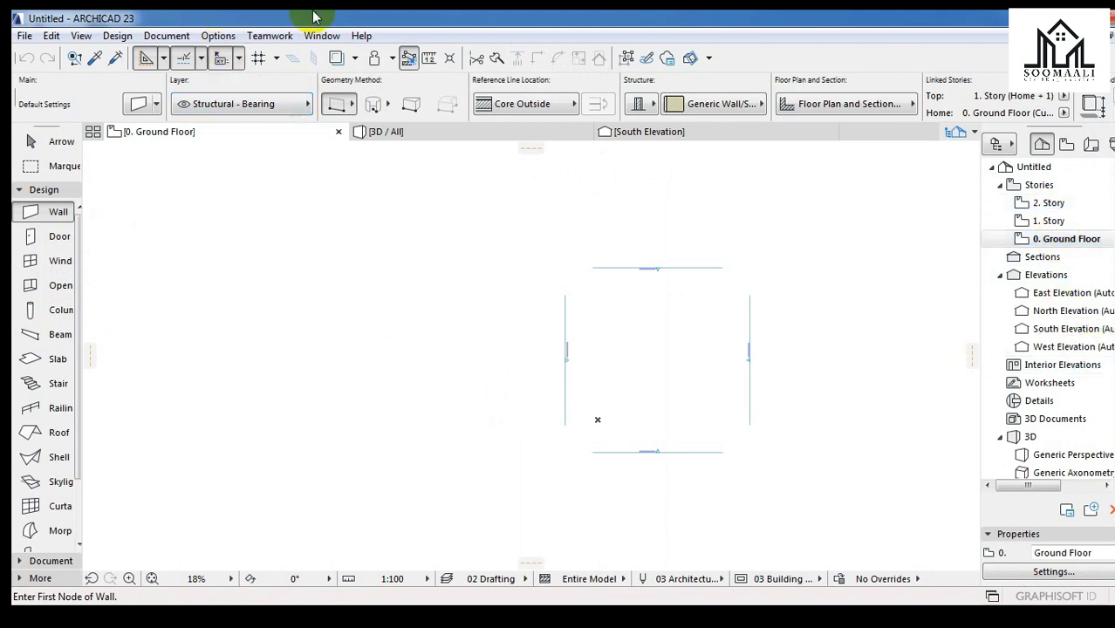
click(322, 37)
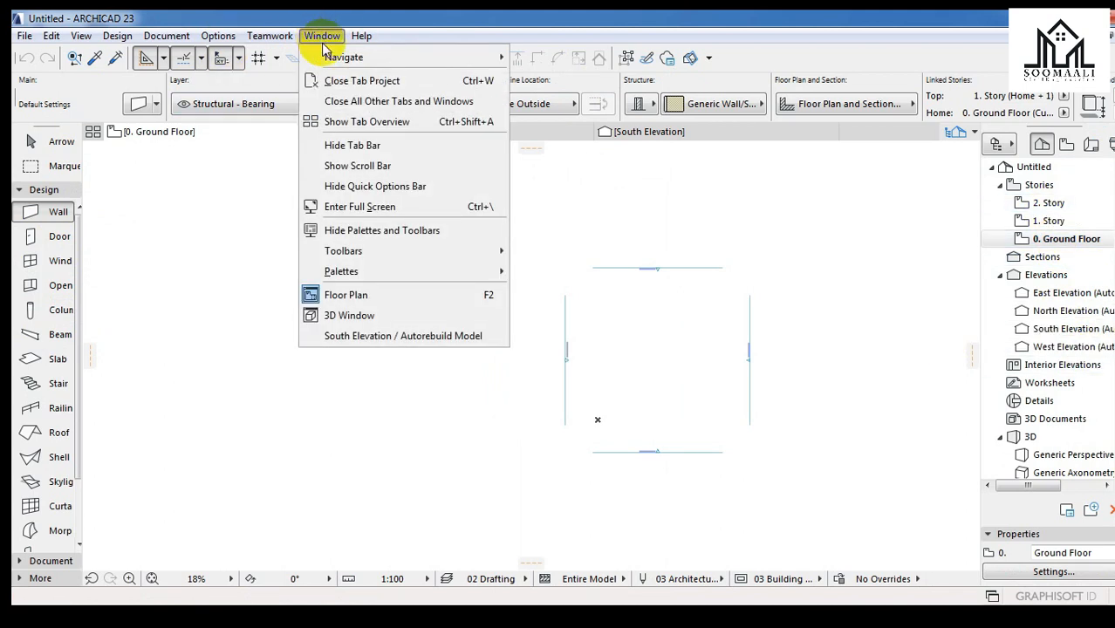
mouse_move(375, 272)
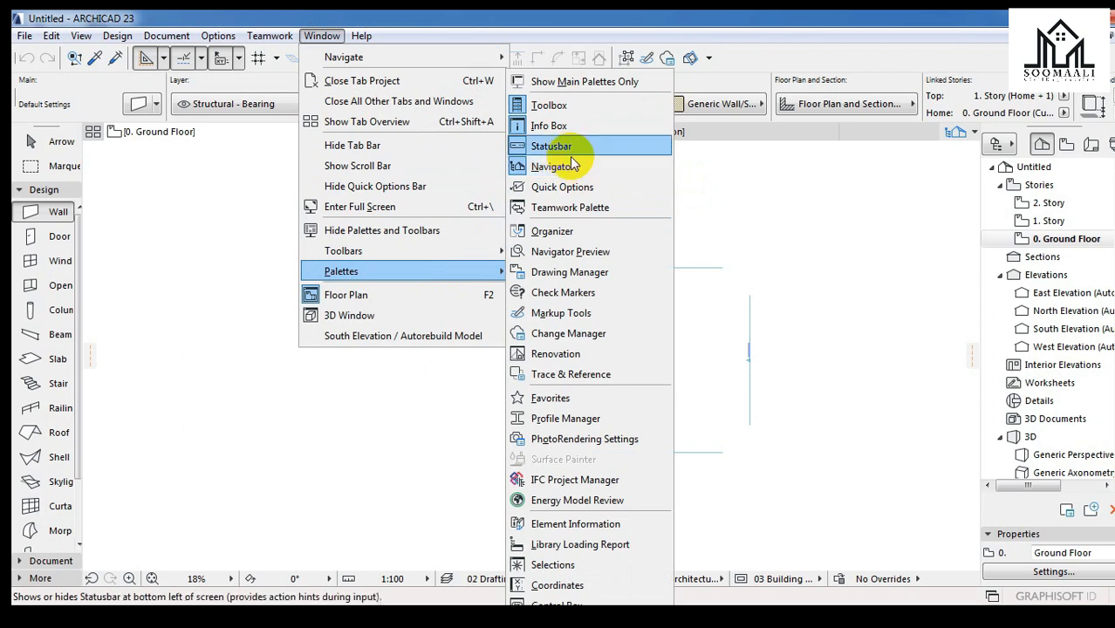
click(748, 201)
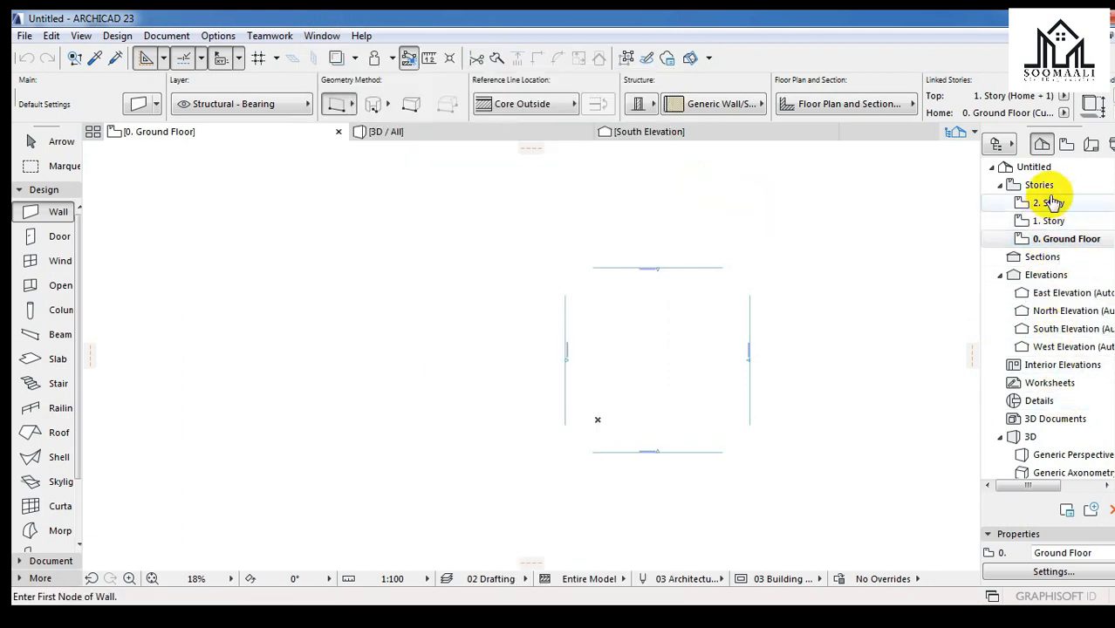
Step: Examine the stories, elevations and other views listed in the Navigator's project map
click(1049, 203)
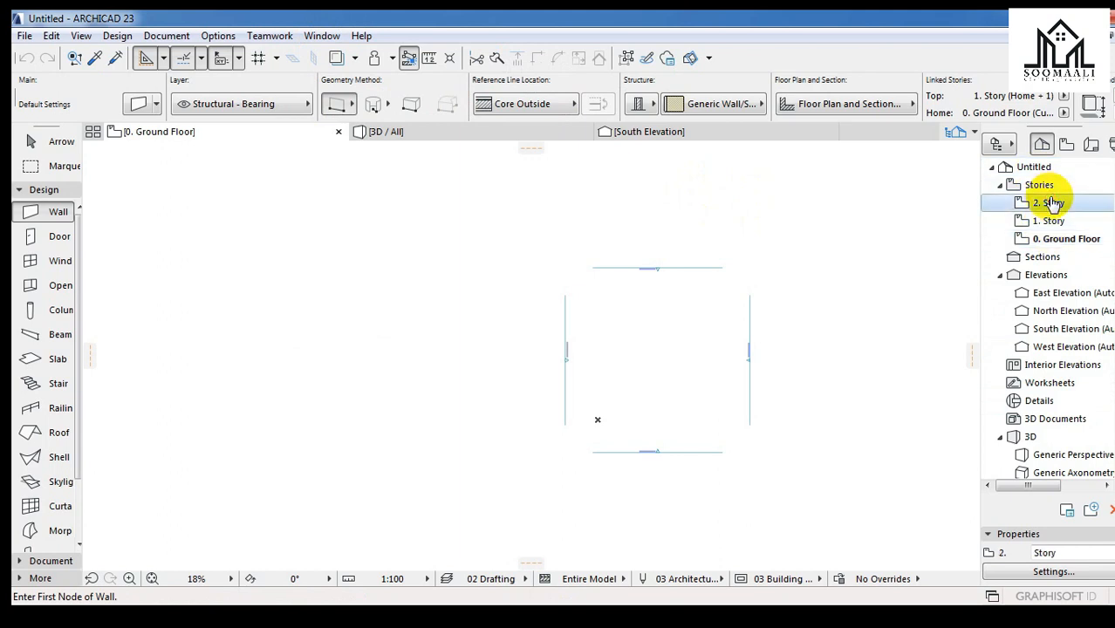
click(1054, 221)
click(1050, 203)
click(1069, 240)
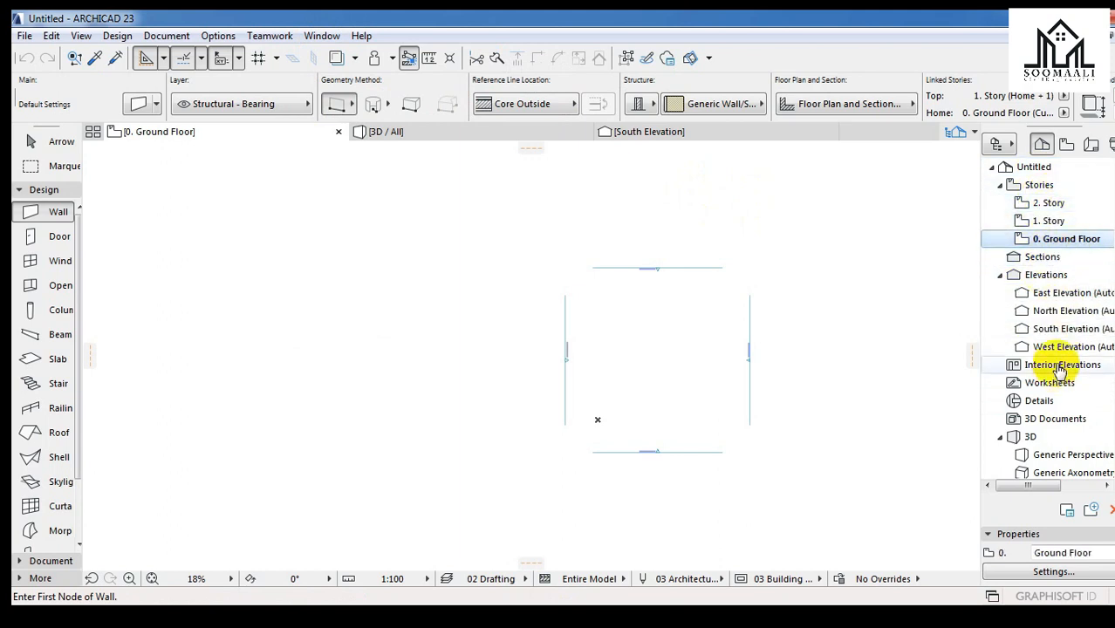
scroll(1053, 329, down, 1)
scroll(1058, 324, up, 1)
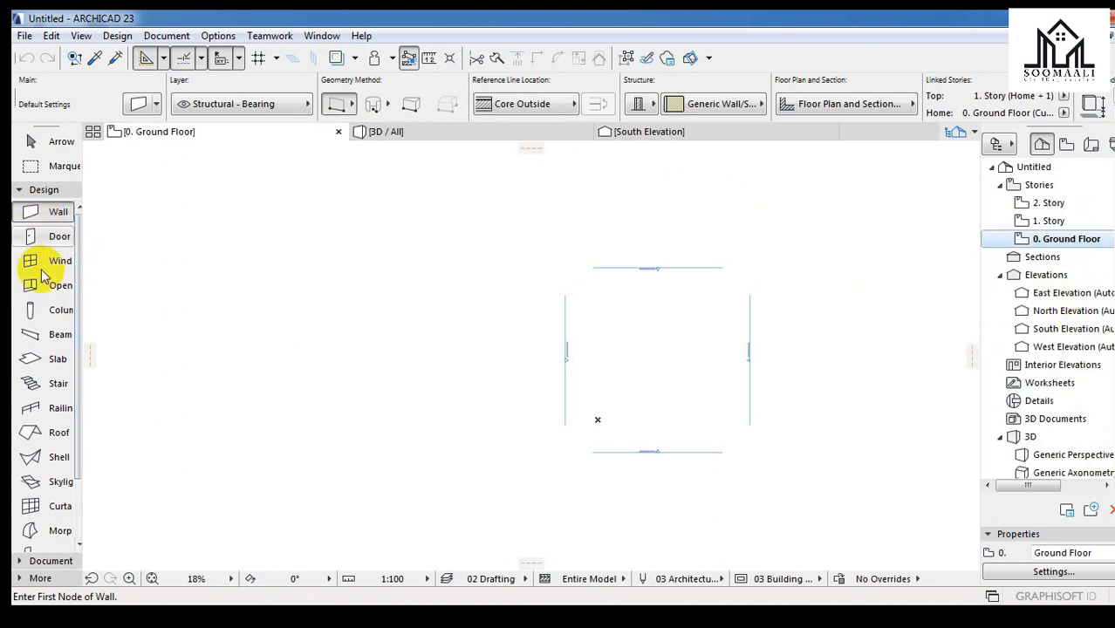
scroll(63, 371, down, 2)
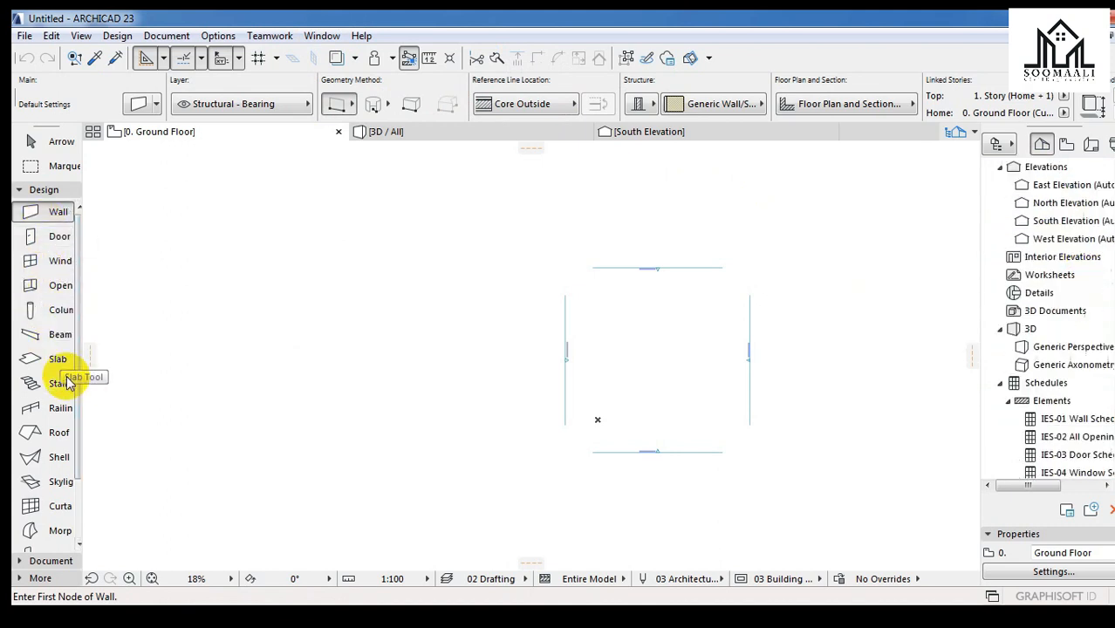
Step: Activate the Window tool and examine the tools in the Toolbox's Design and Document groups, leaving the Design group expanded
click(37, 257)
scroll(37, 319, down, 3)
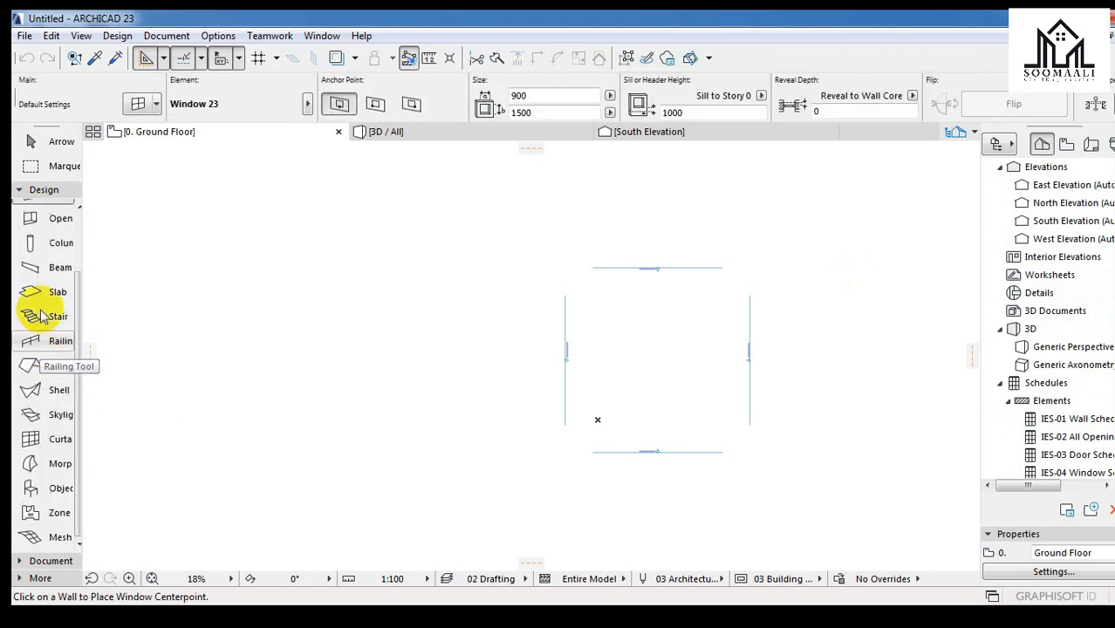
scroll(58, 332, up, 3)
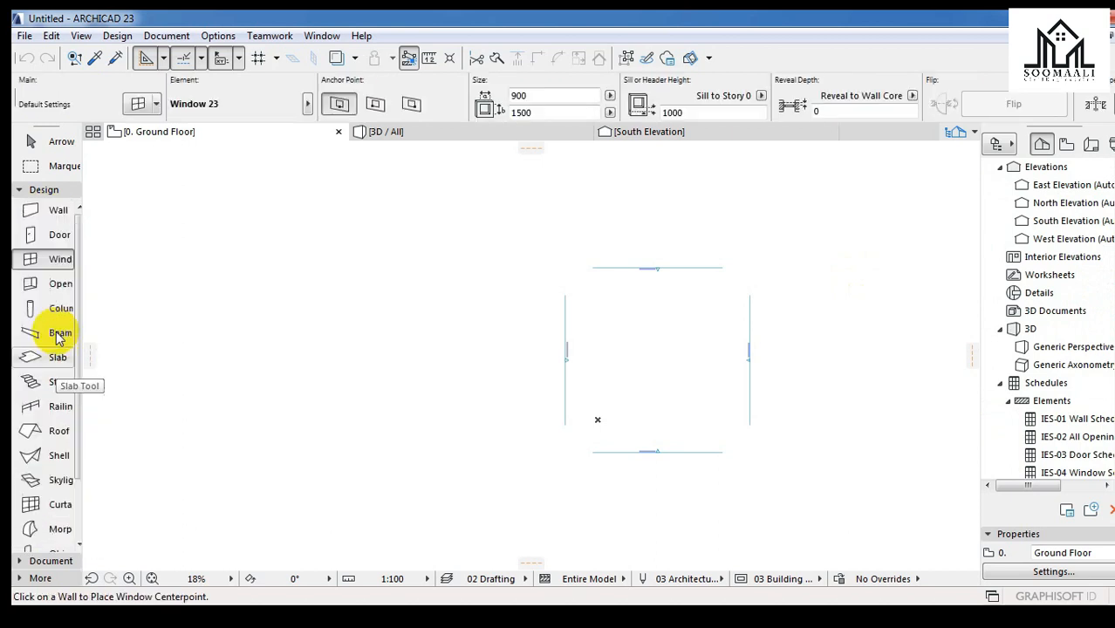
click(44, 191)
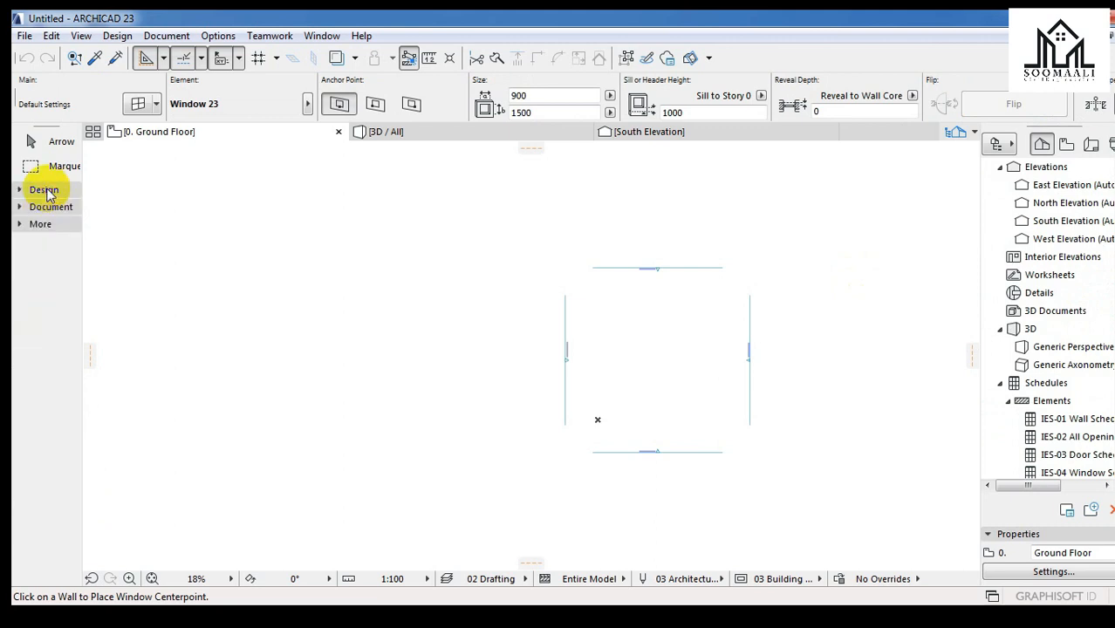
click(57, 209)
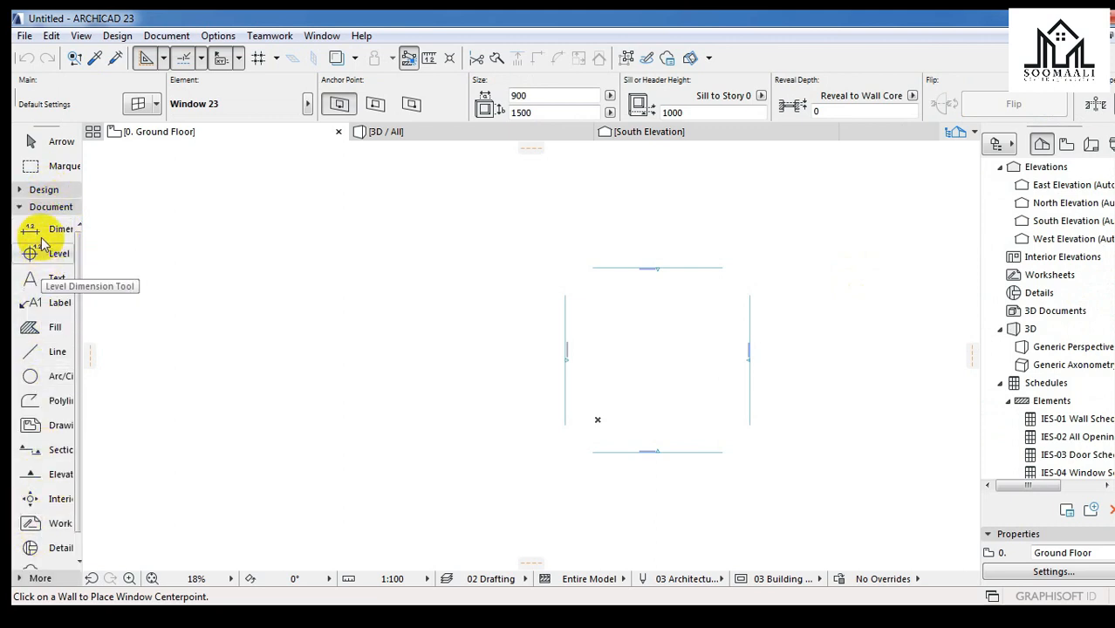
click(41, 208)
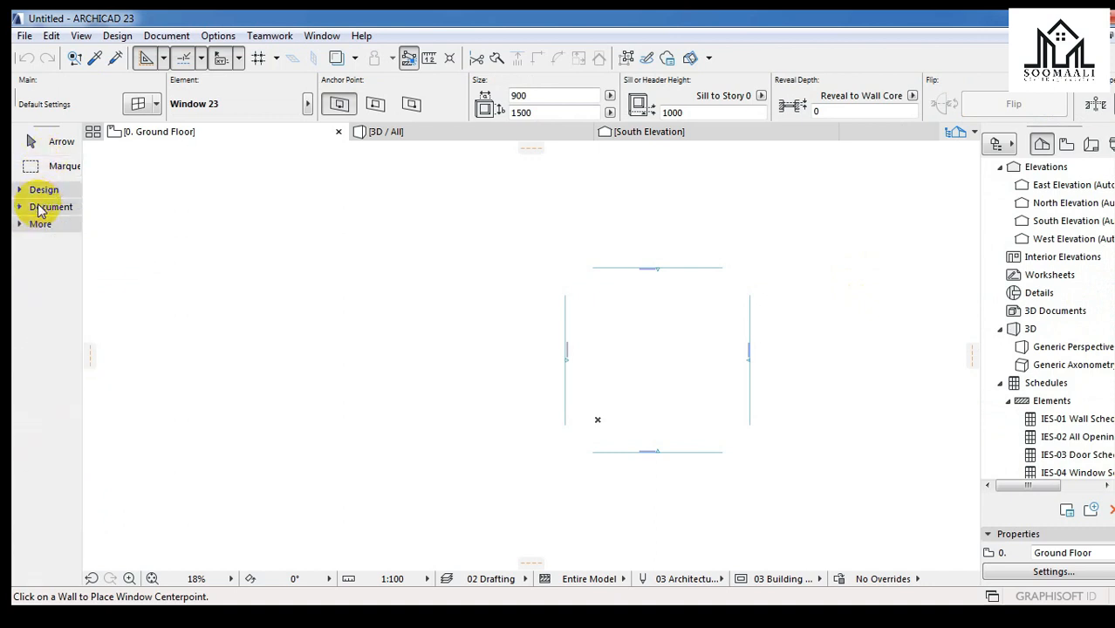
click(41, 189)
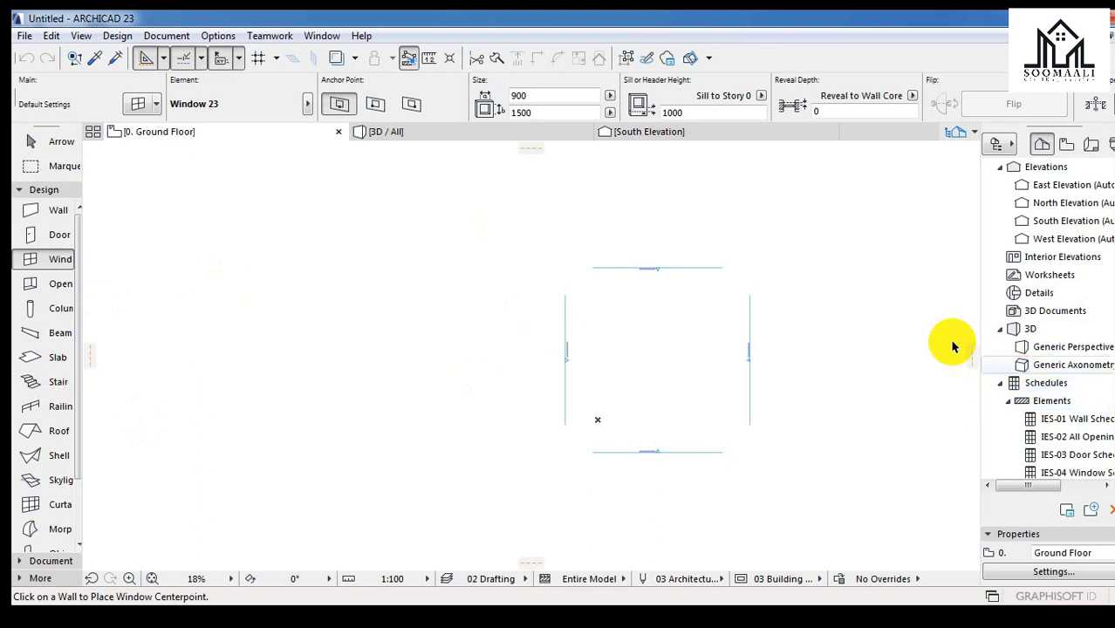
Step: Turn on the construction grid display for the ground floor plan
scroll(890, 340, up, 2)
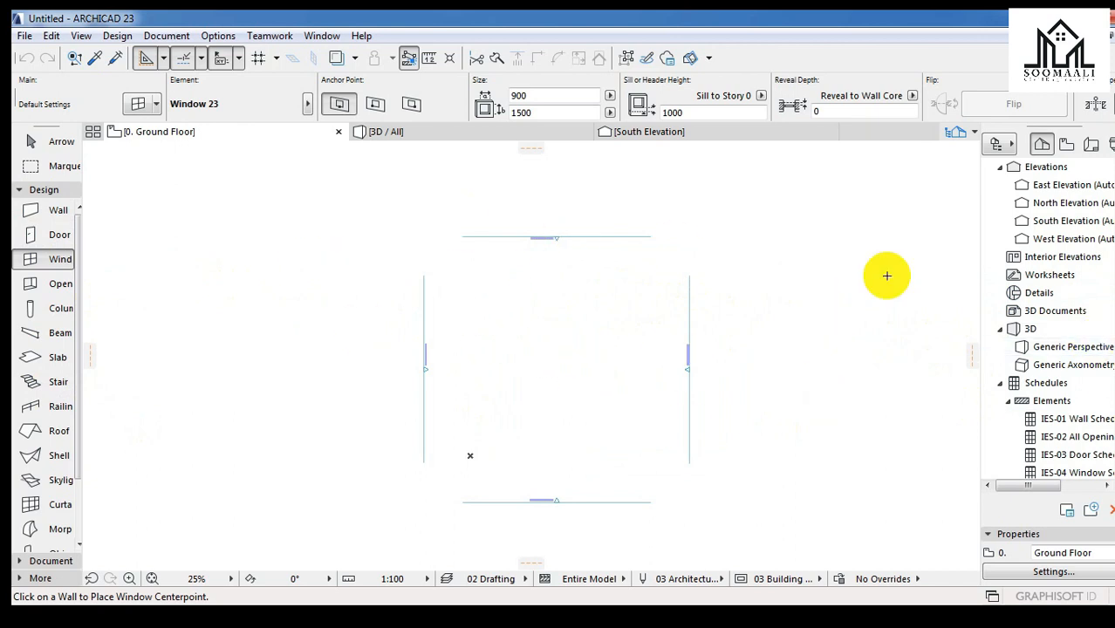
click(80, 37)
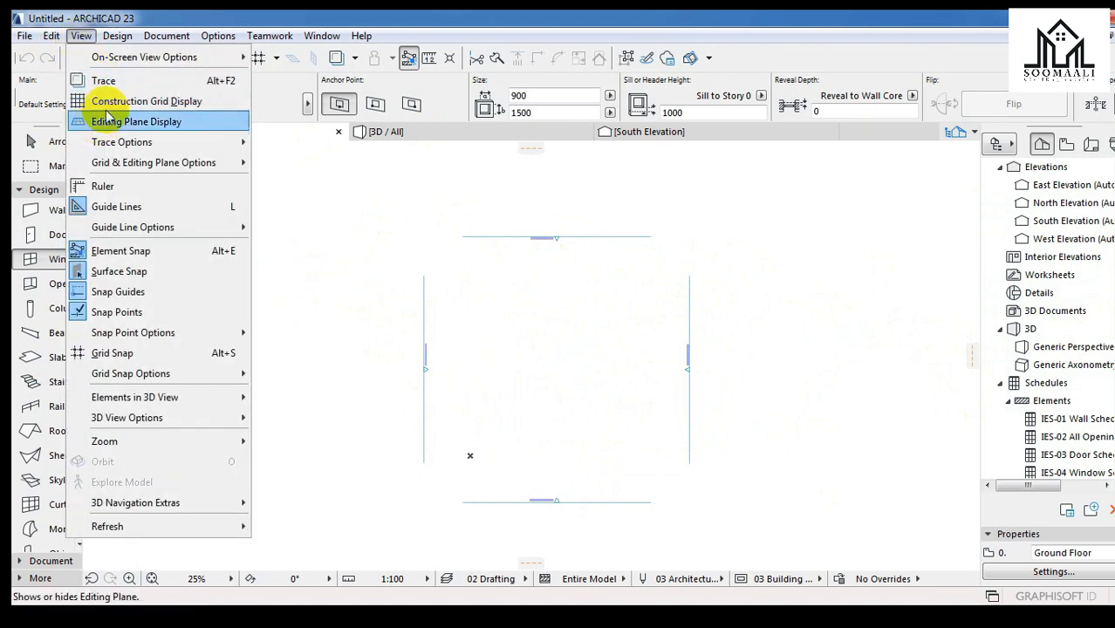
click(132, 102)
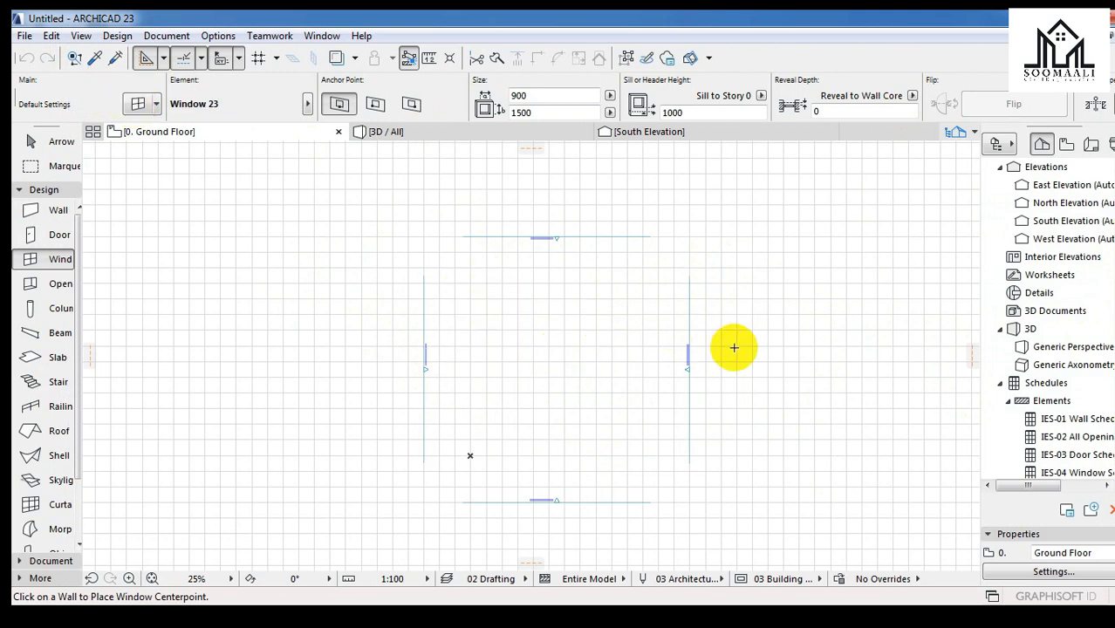
Step: Hide the construction grid and display it again
click(82, 36)
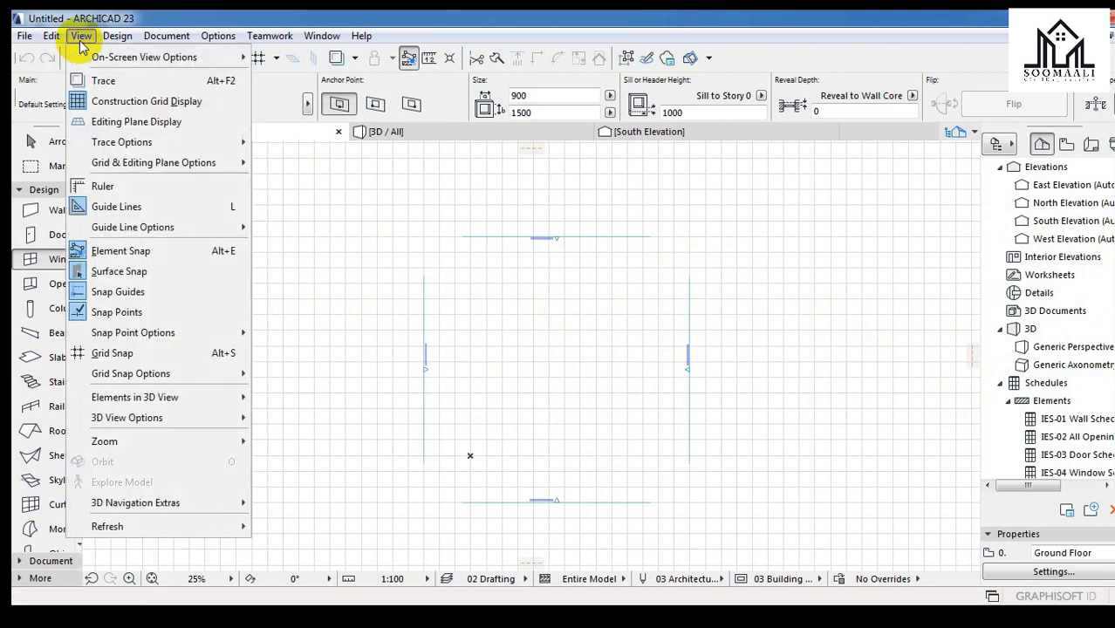
click(111, 104)
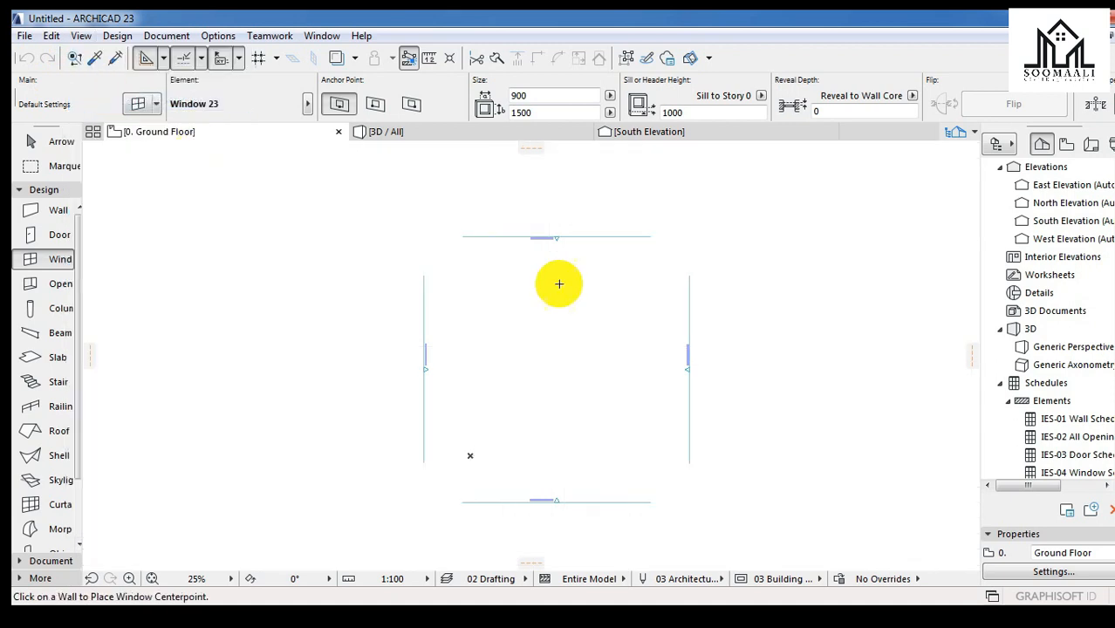
click(80, 36)
click(110, 101)
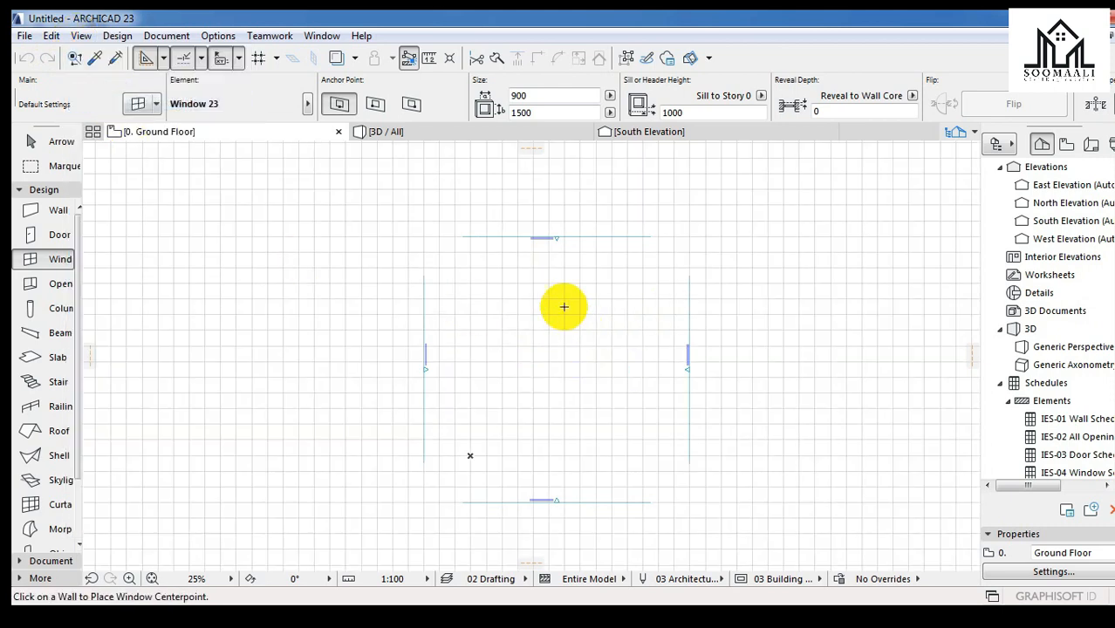
scroll(550, 314, up, 4)
scroll(562, 316, up, 2)
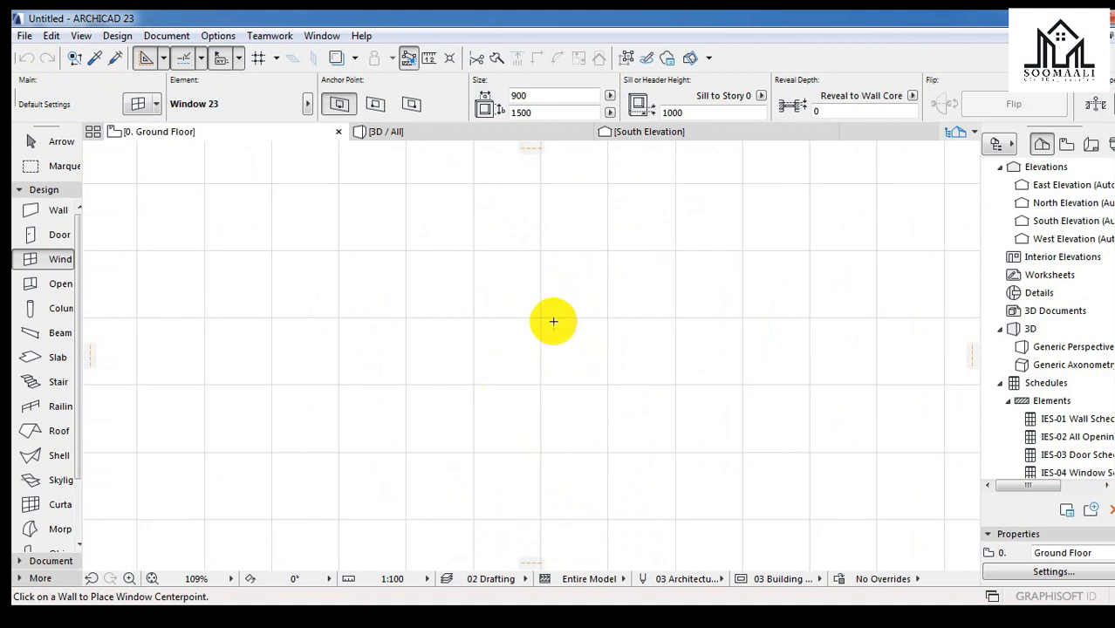
scroll(554, 354, down, 6)
scroll(562, 367, down, 1)
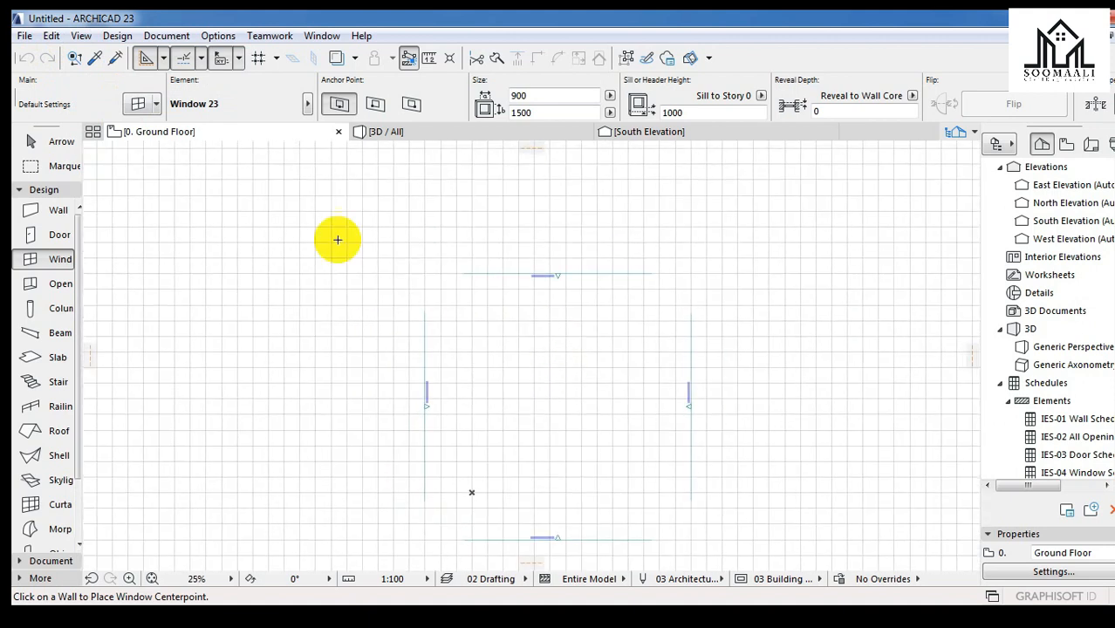
Step: Set the project's working length unit to meter with 2 decimals
click(218, 35)
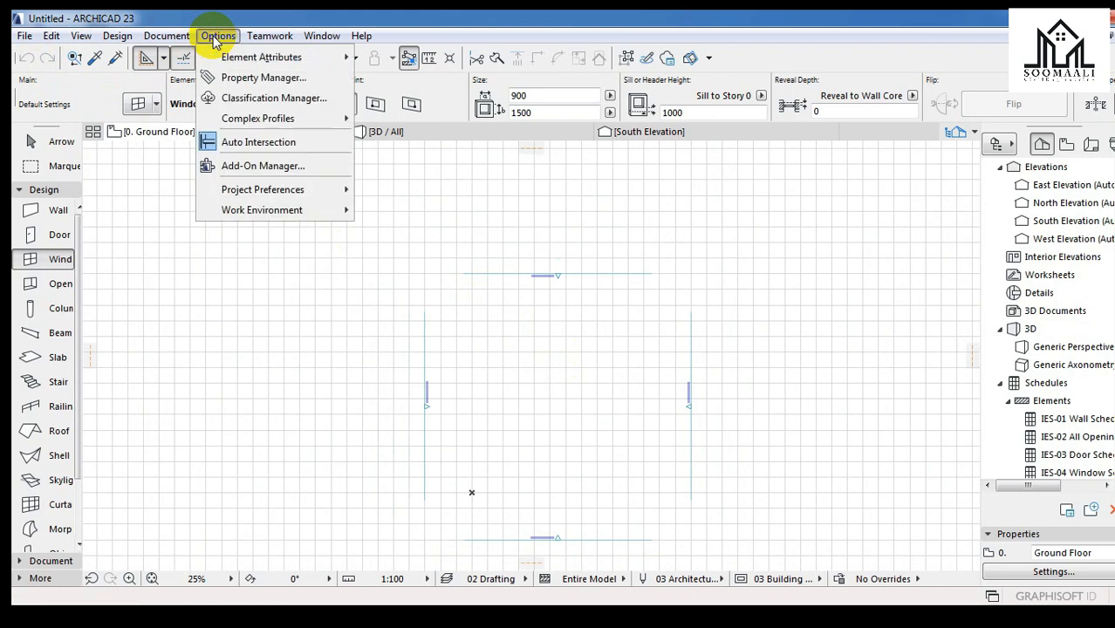
mouse_move(262, 191)
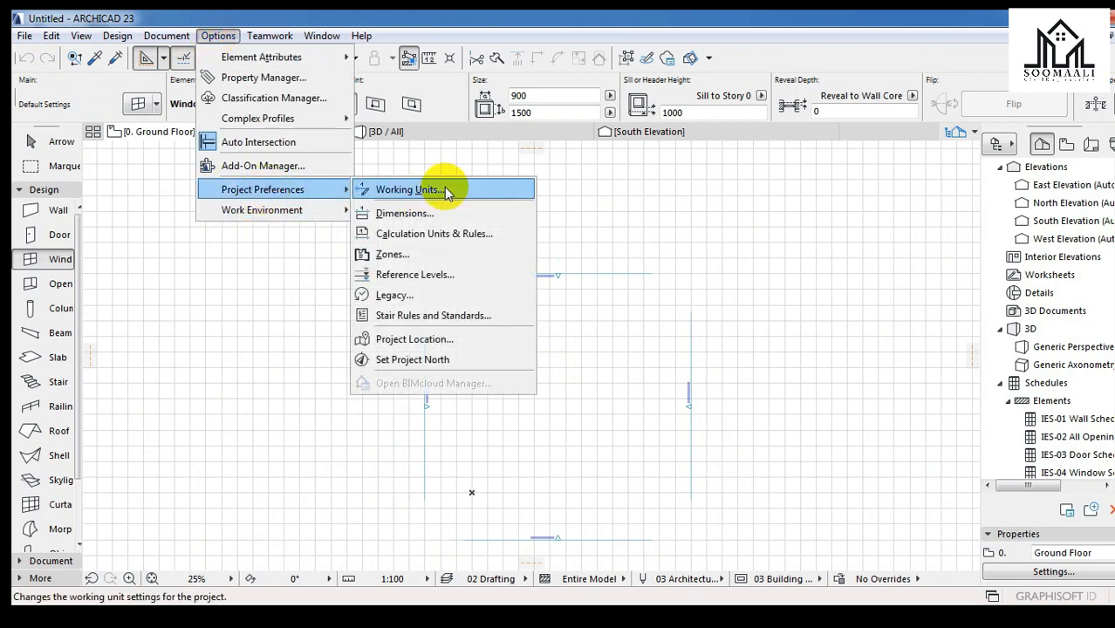
click(478, 190)
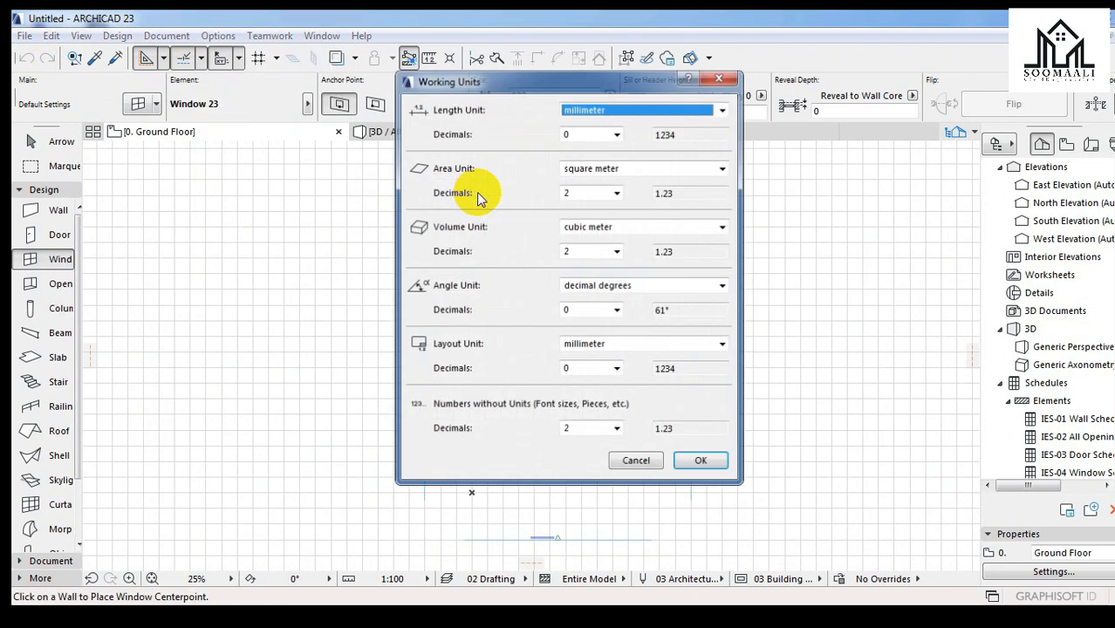
click(614, 114)
click(622, 122)
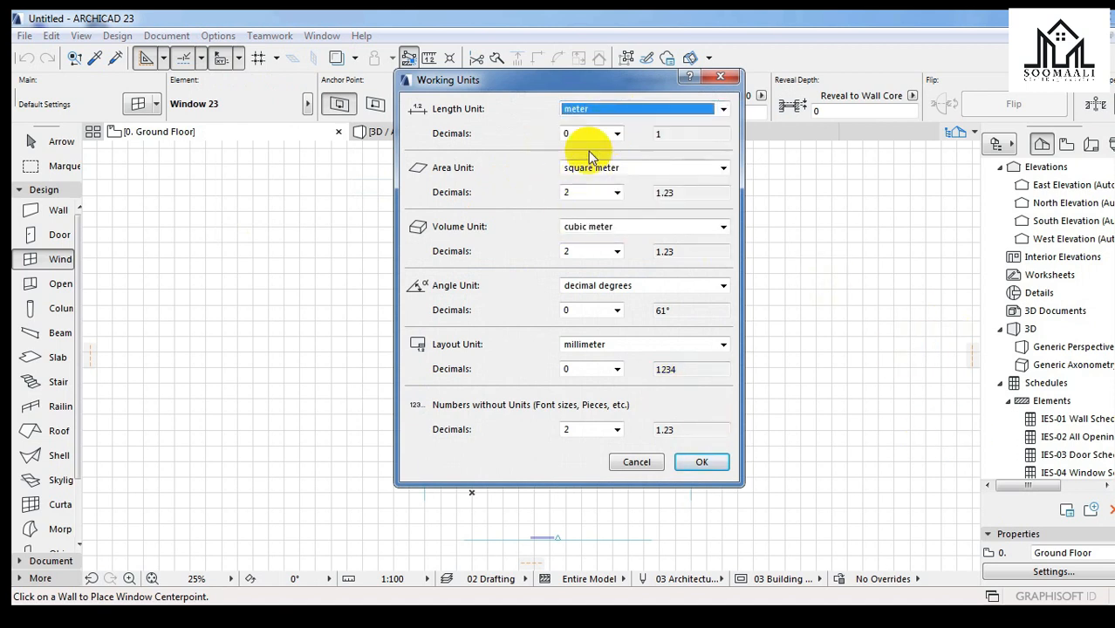
click(611, 133)
click(580, 158)
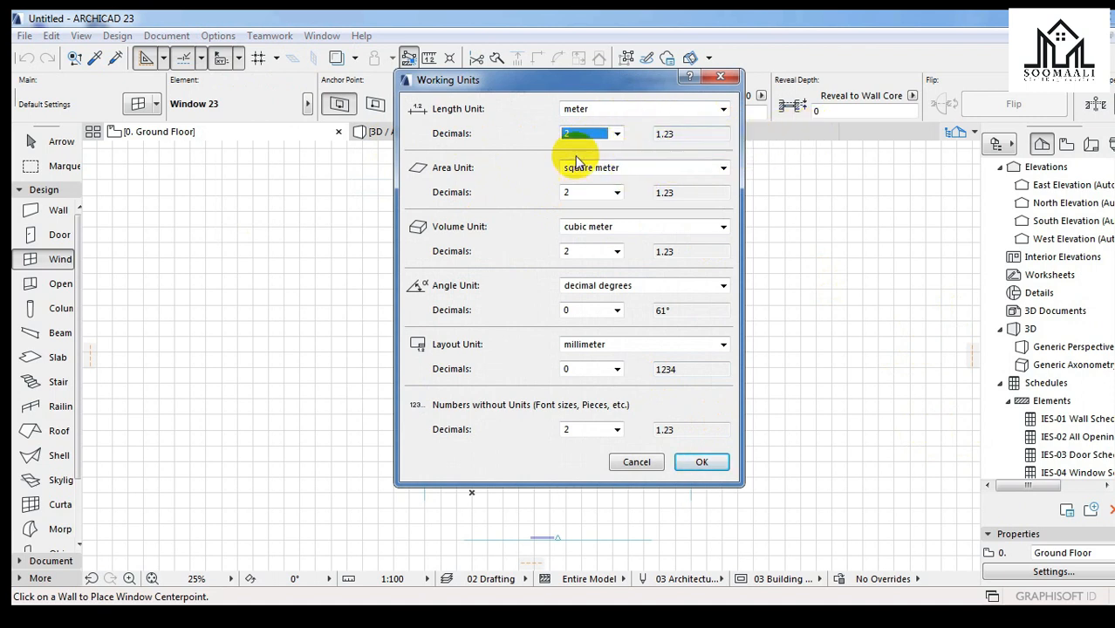
click(707, 463)
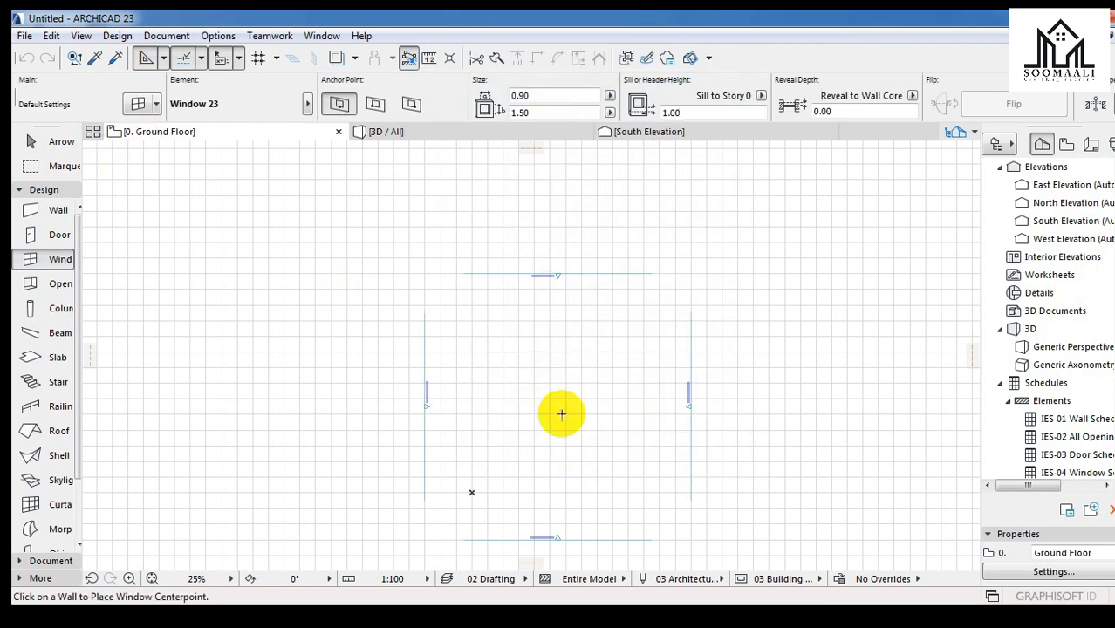
Step: Review the project's working units and accept them as set
click(219, 39)
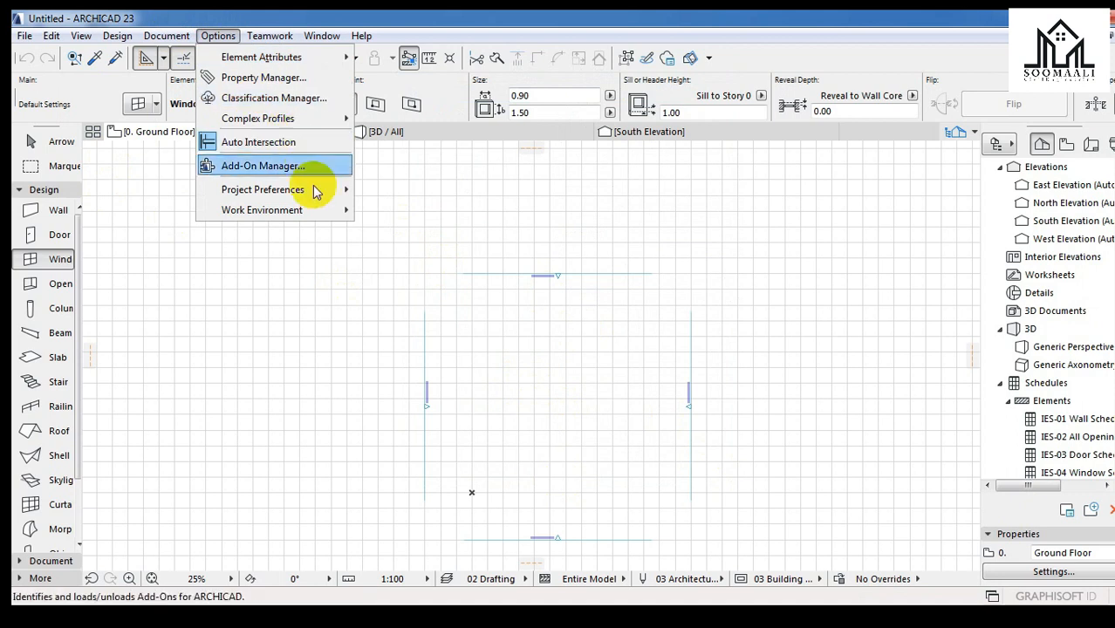
mouse_move(316, 192)
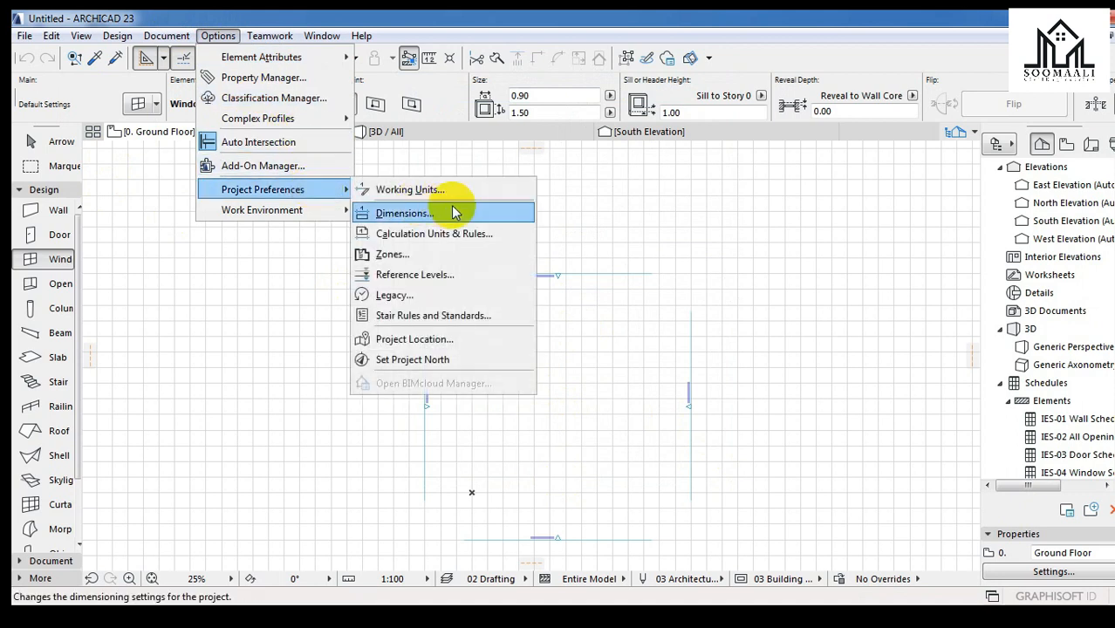
click(476, 190)
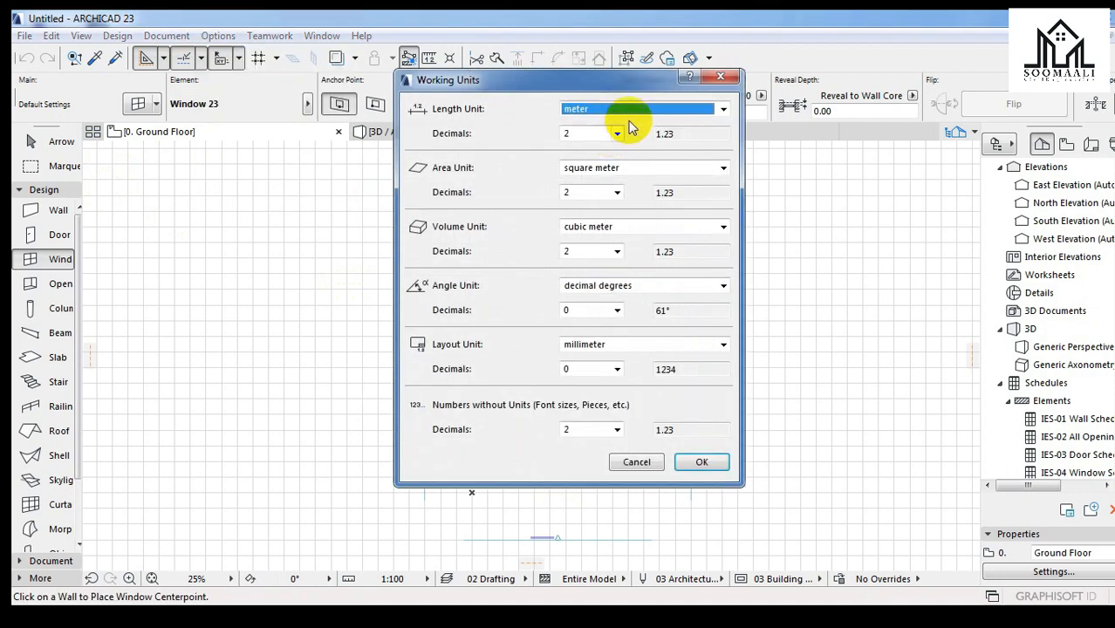
click(701, 463)
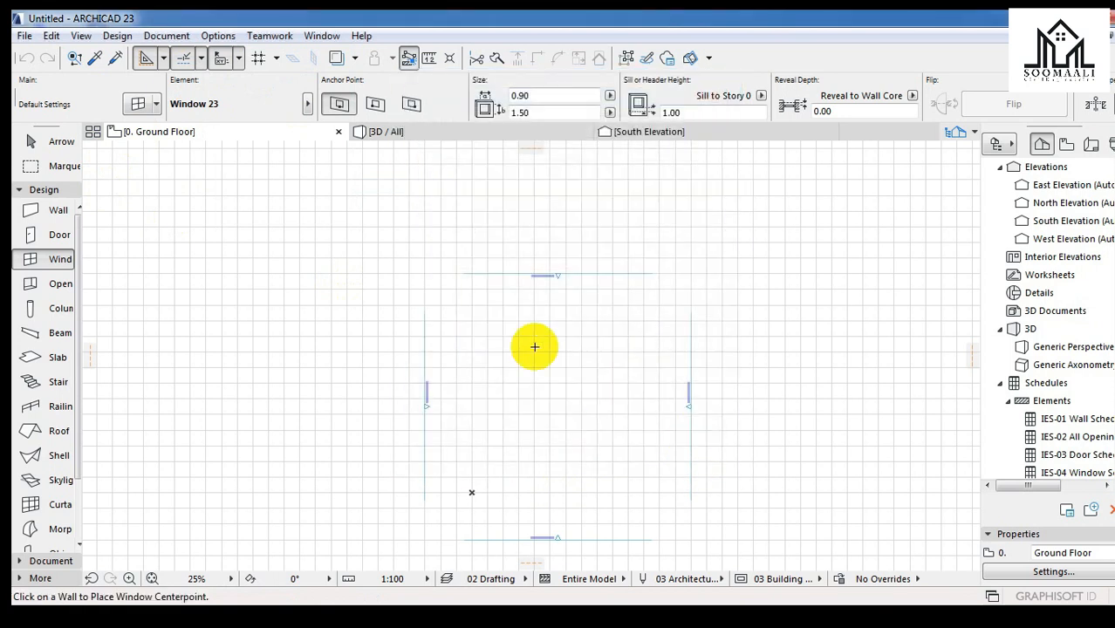
Step: Set the main construction grid spacing to 0.5 m in both directions
scroll(567, 402, up, 2)
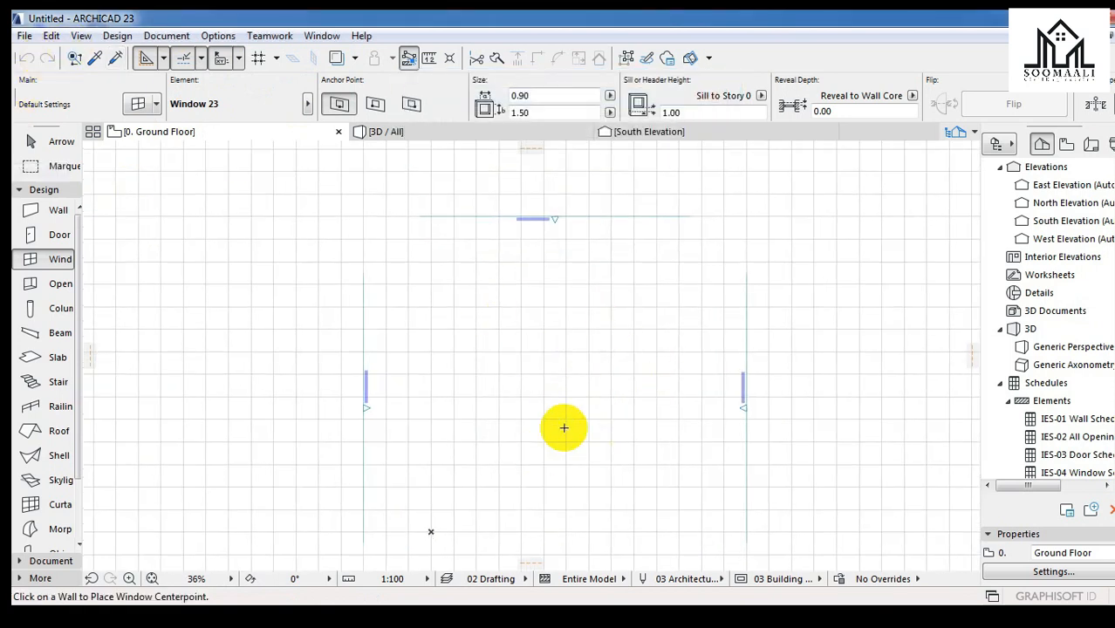
click(81, 36)
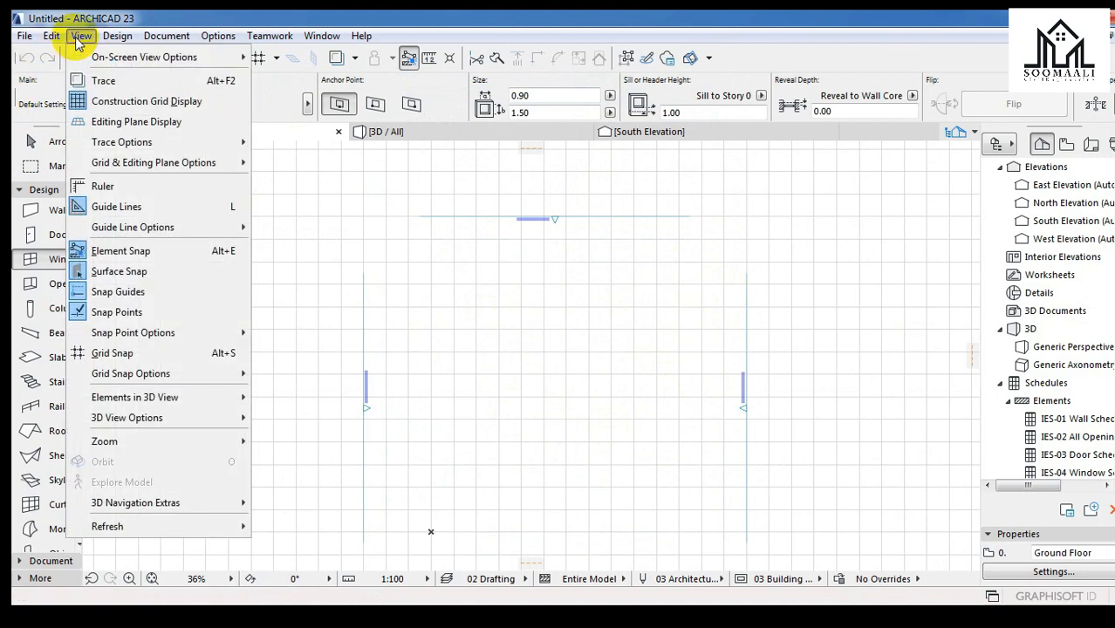
mouse_move(157, 163)
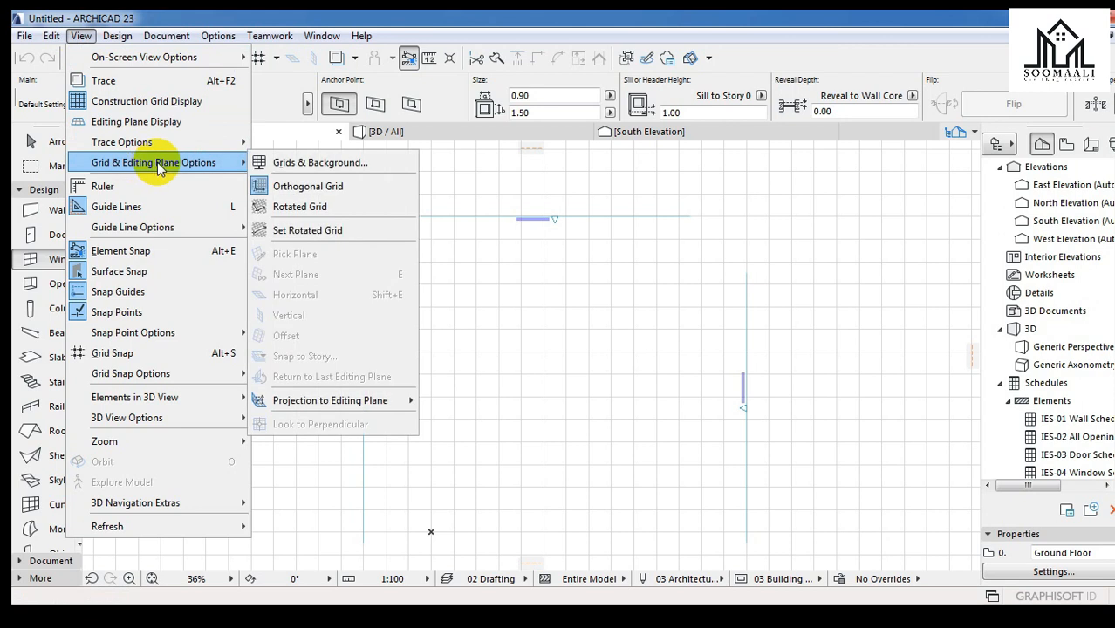
click(365, 162)
click(428, 202)
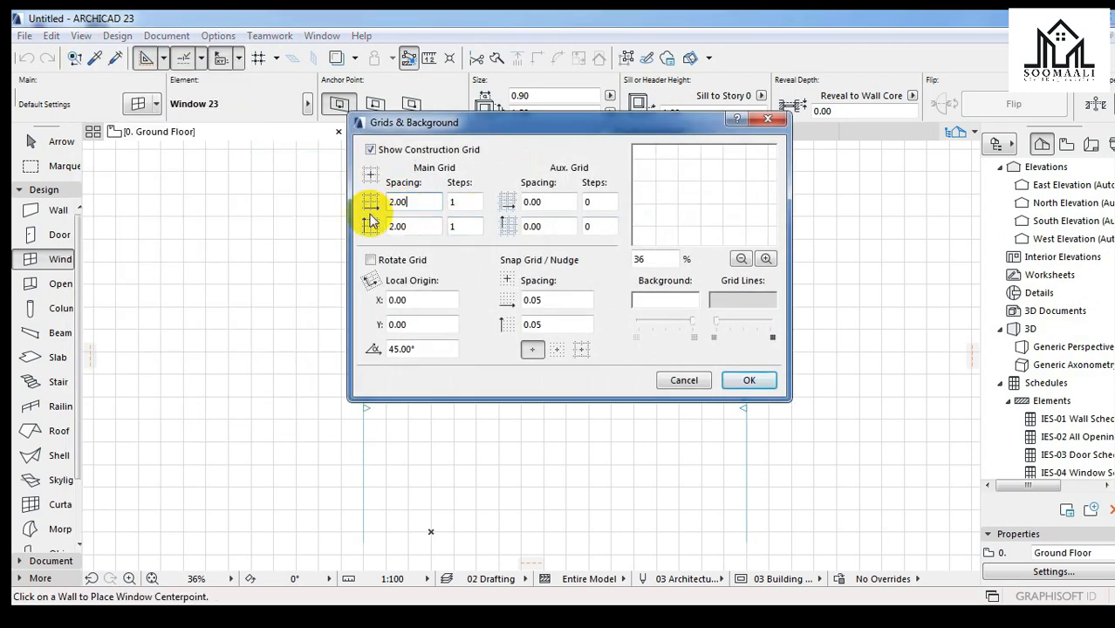
drag(414, 201, 363, 209)
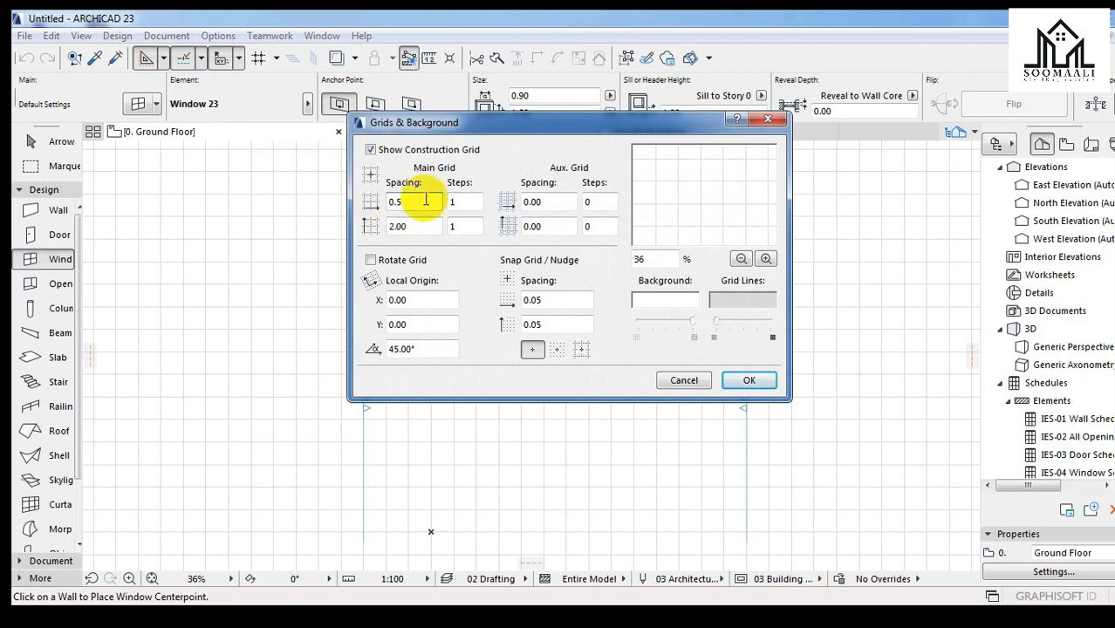
click(751, 381)
drag(406, 226, 384, 229)
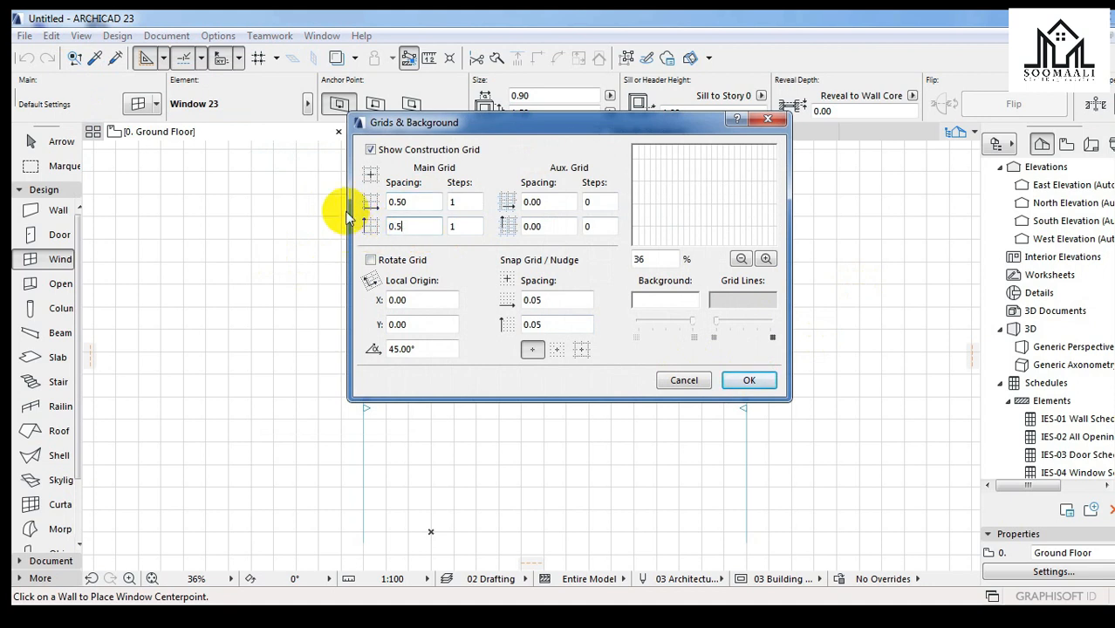
click(742, 380)
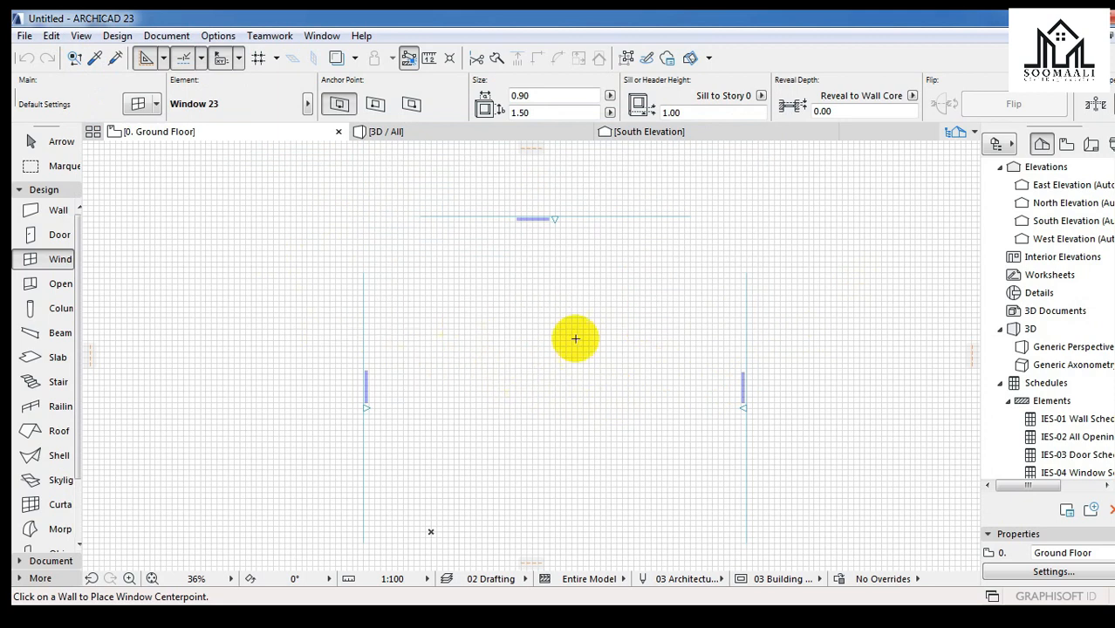
Step: Set the main construction grid spacing back to 2 m in both directions
click(77, 35)
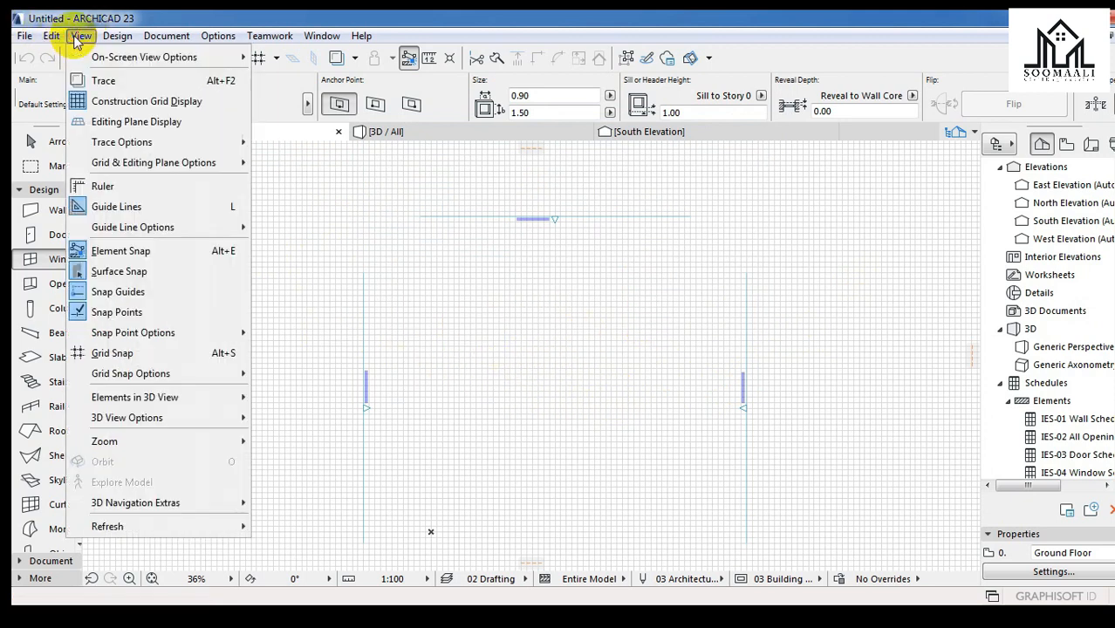
mouse_move(175, 162)
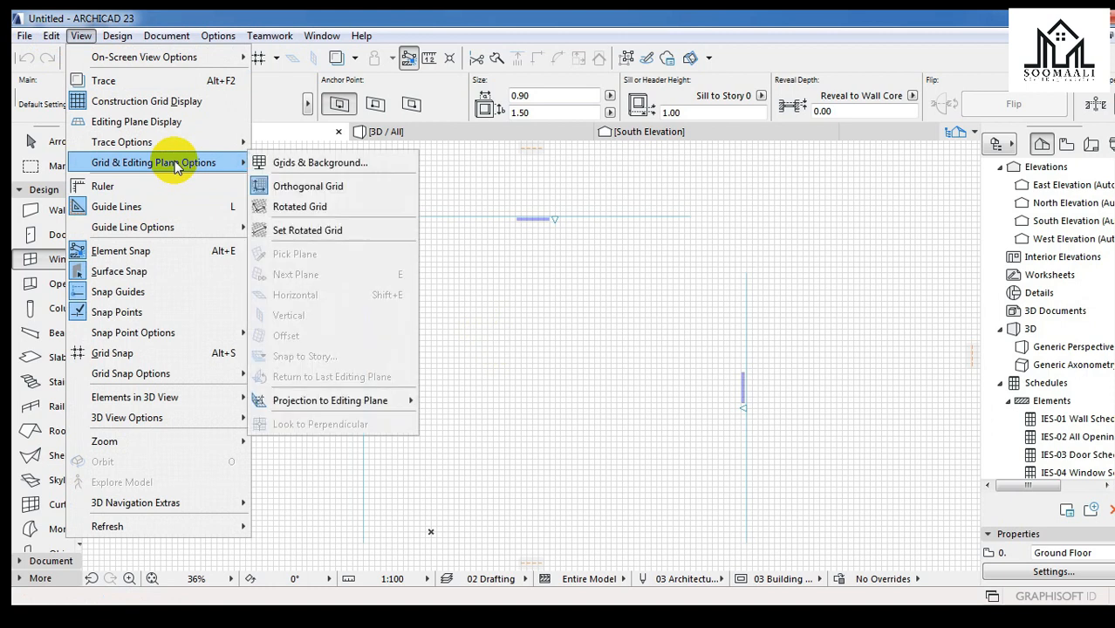
click(361, 162)
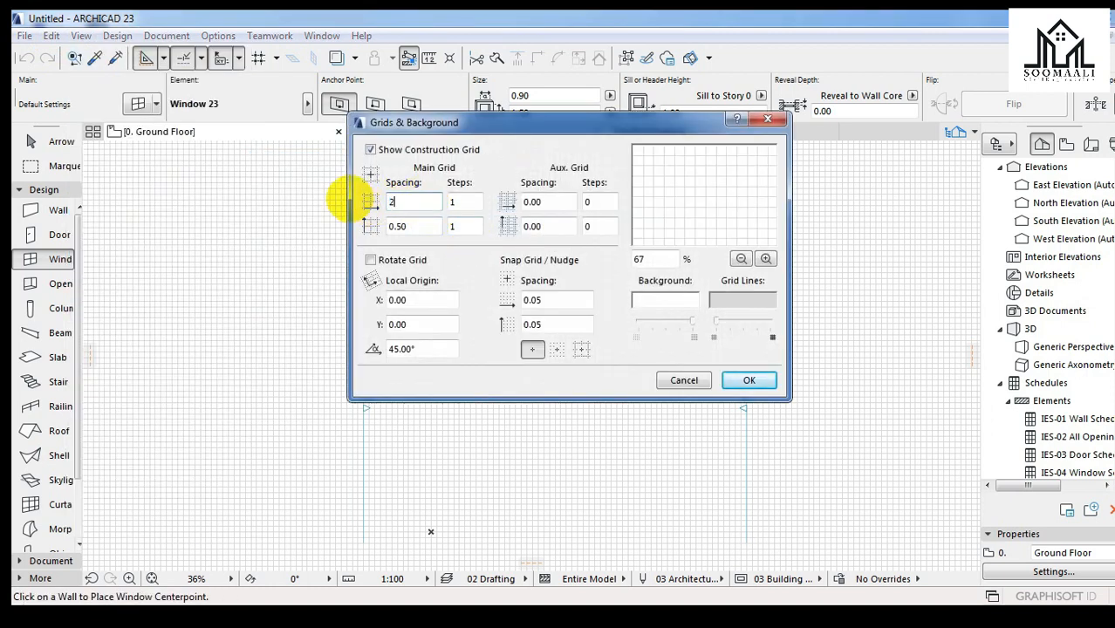
text(2)
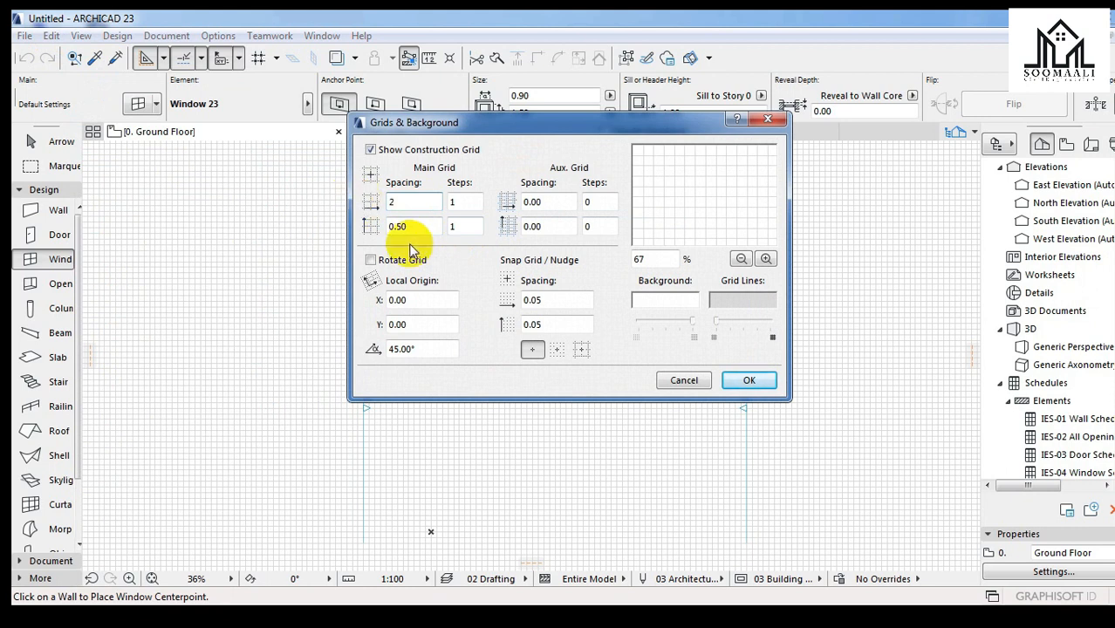
click(423, 228)
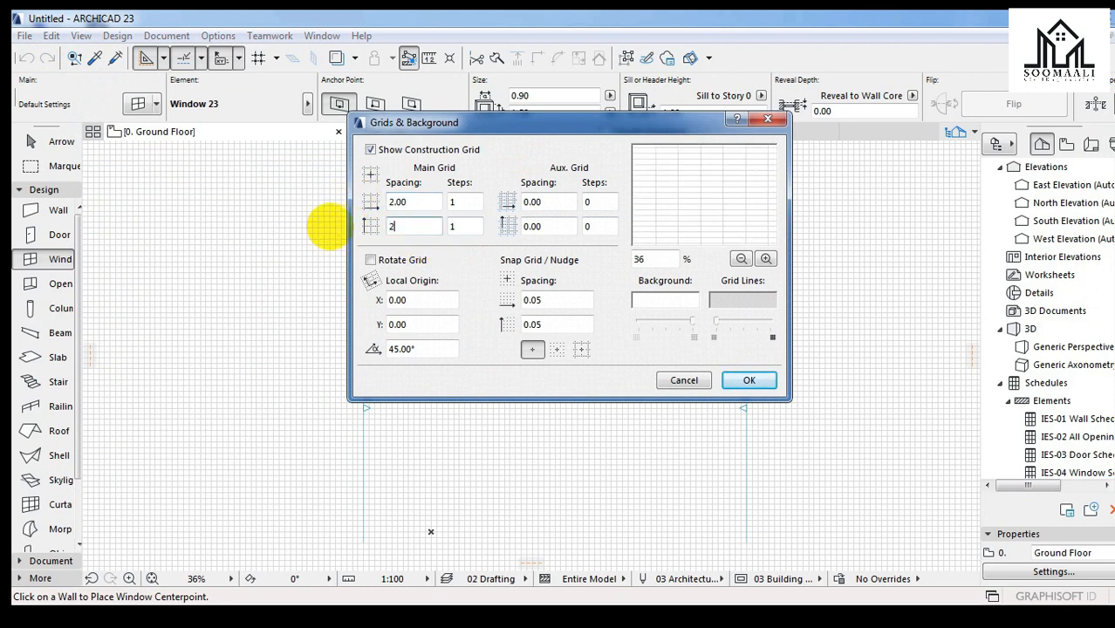
click(420, 228)
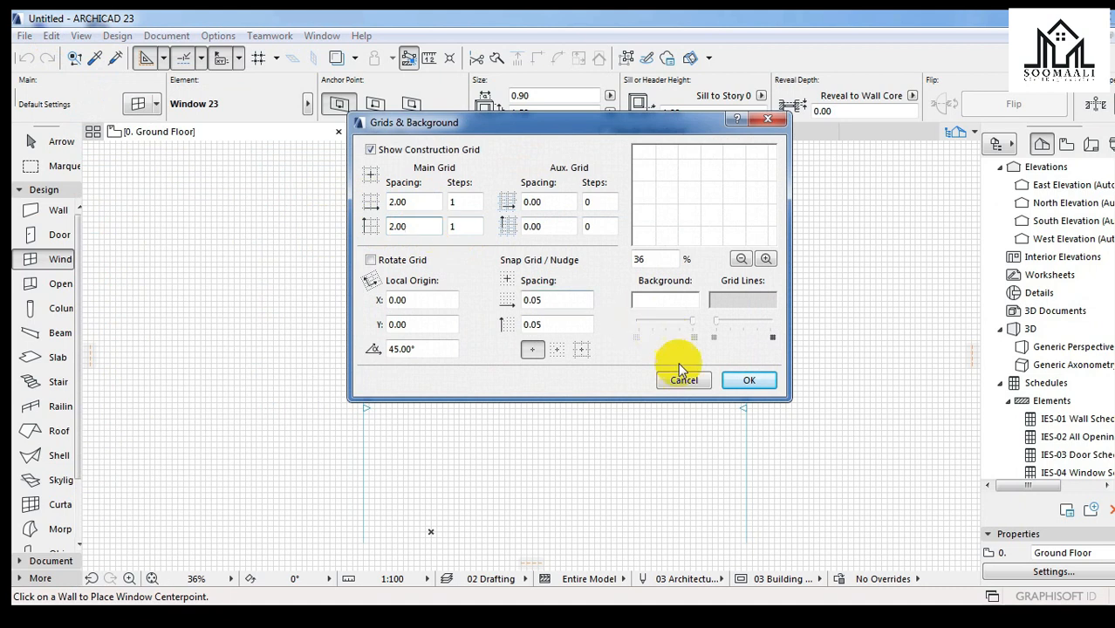
click(749, 384)
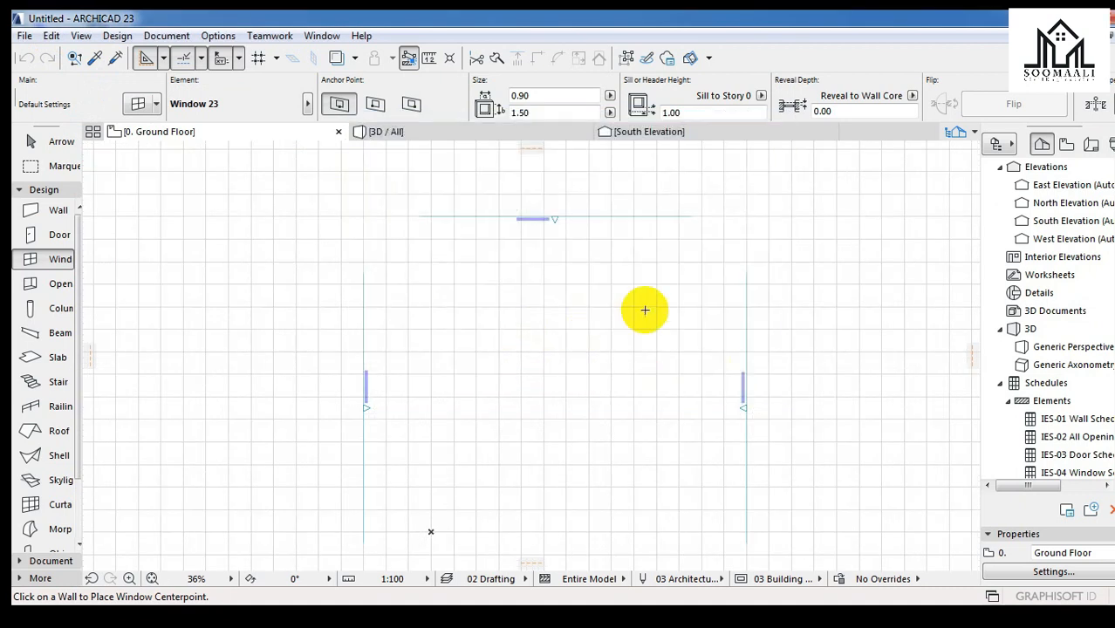
Step: Examine the North Elevation marker on the ground floor plan and the project's list of stories and elevations
scroll(663, 333, down, 2)
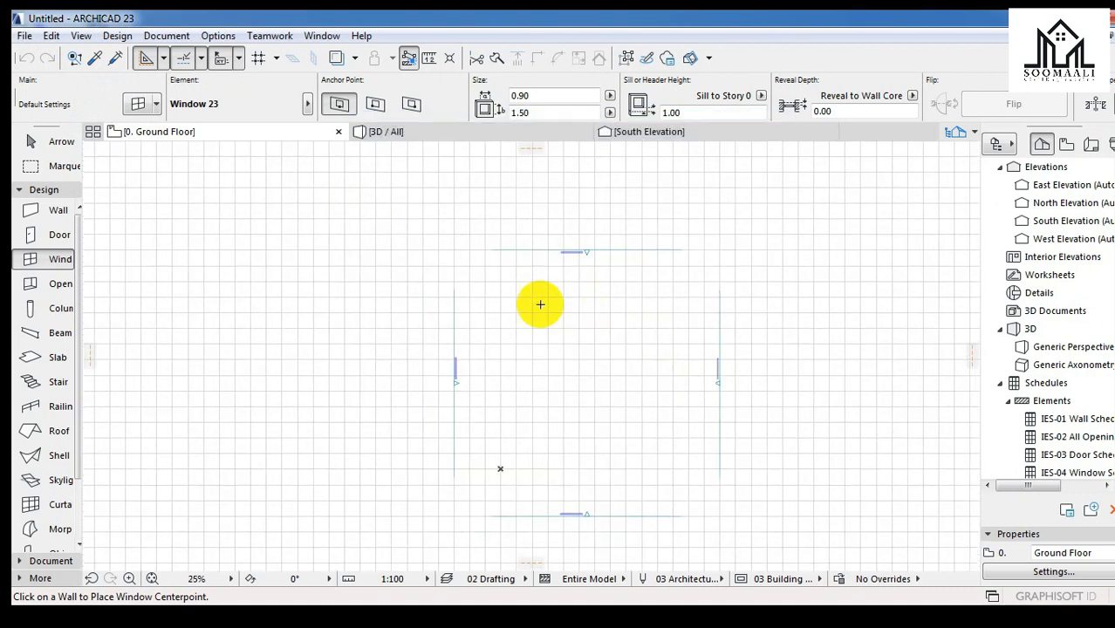
scroll(540, 303, down, 2)
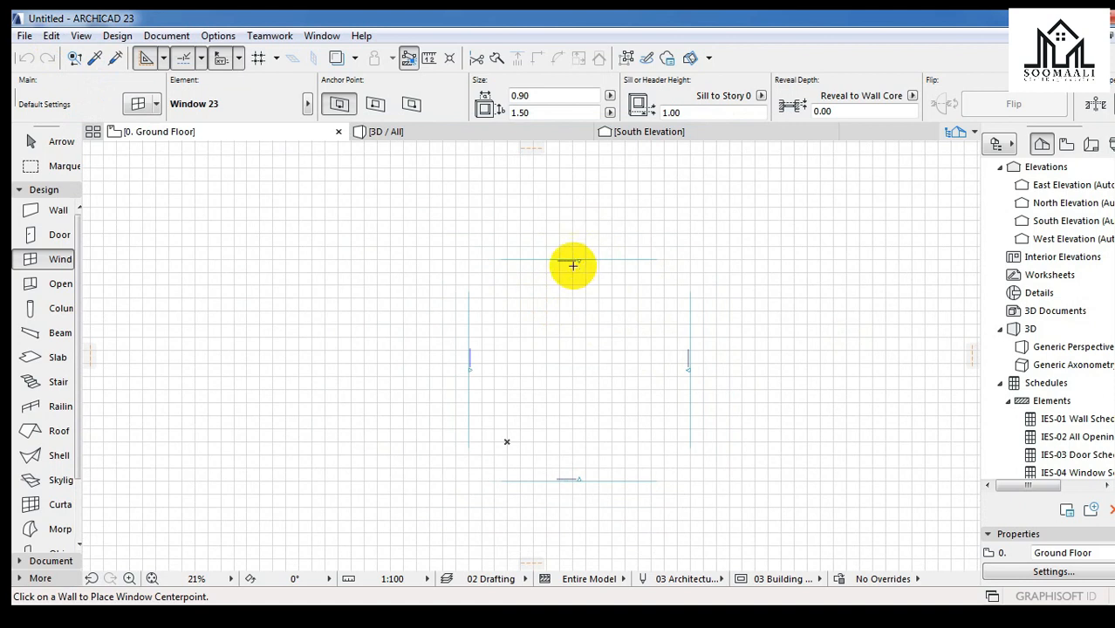
scroll(572, 264, up, 10)
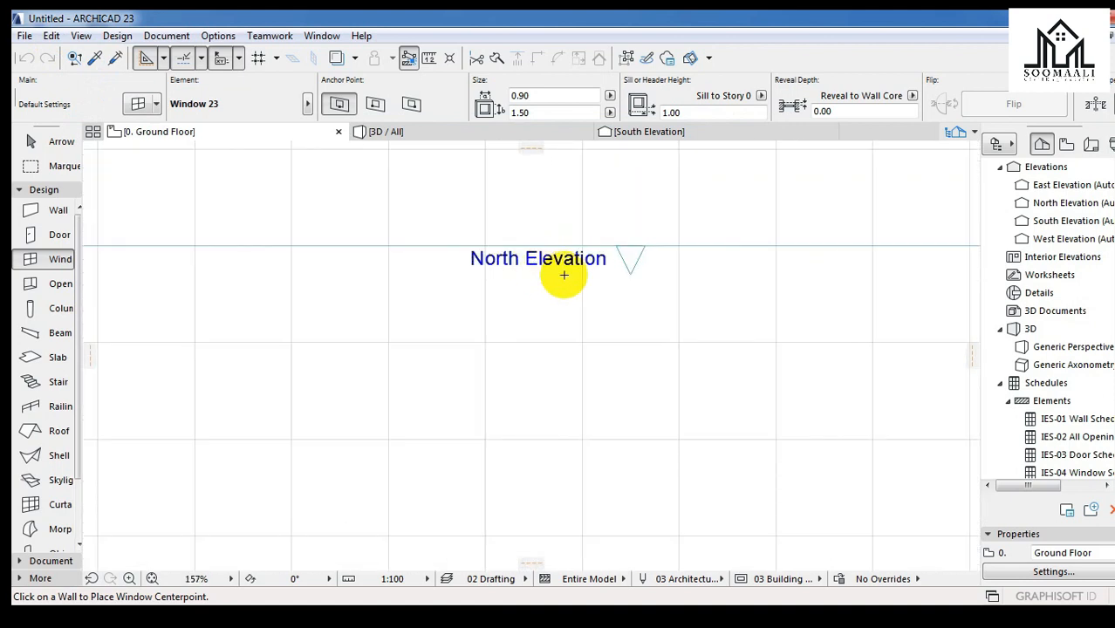
scroll(565, 272, down, 5)
scroll(568, 255, down, 4)
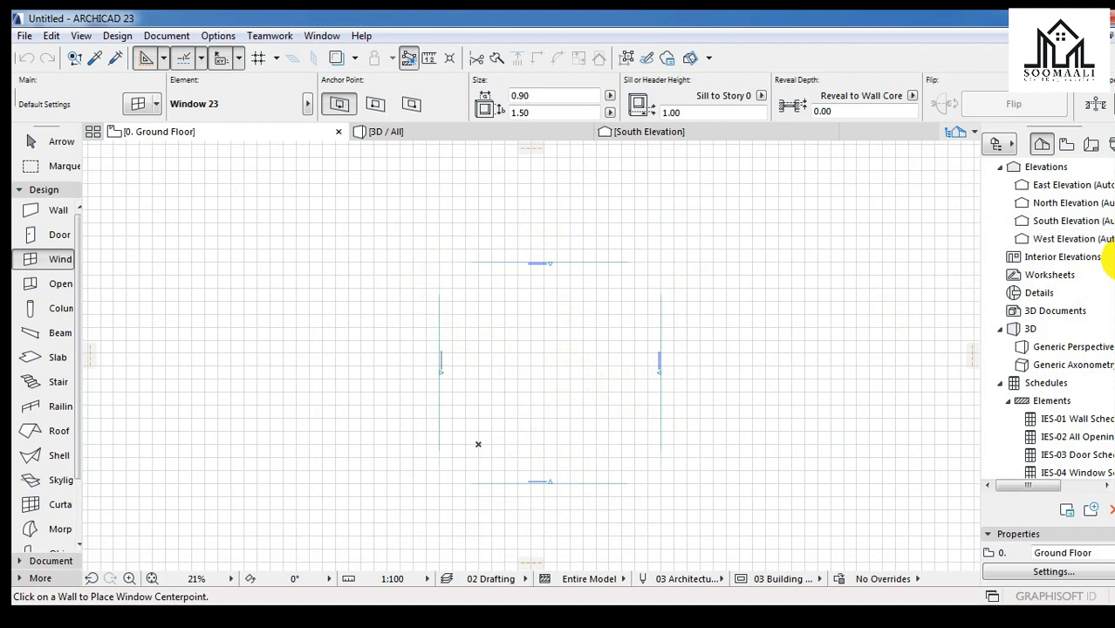
drag(1113, 262, 1112, 193)
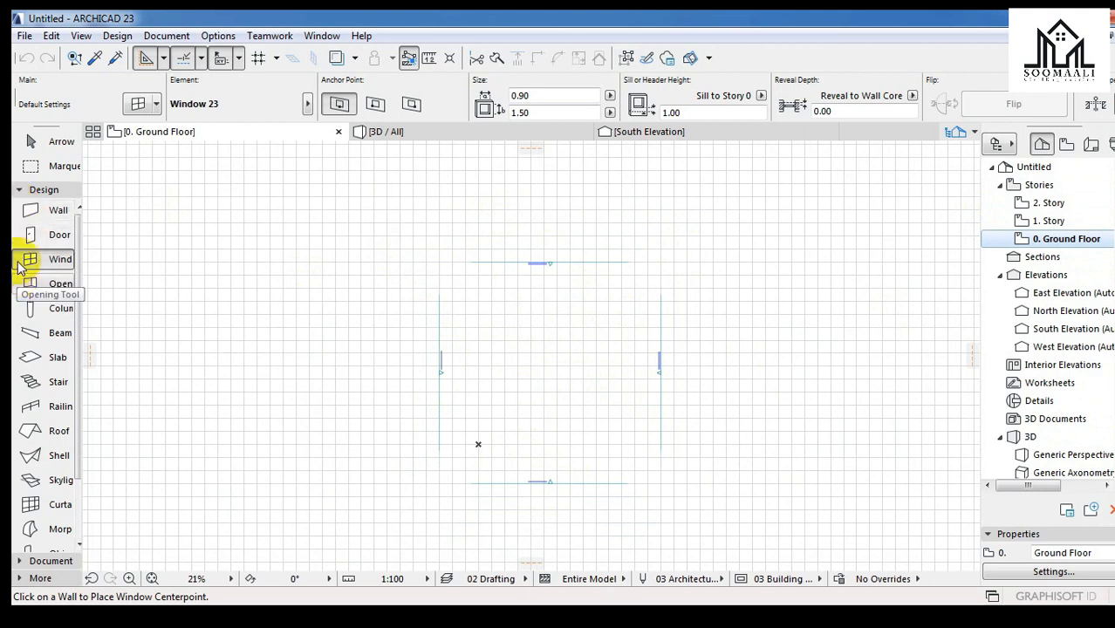
Step: Activate the Wall tool and set the top link in its default settings to Not Linked
click(45, 213)
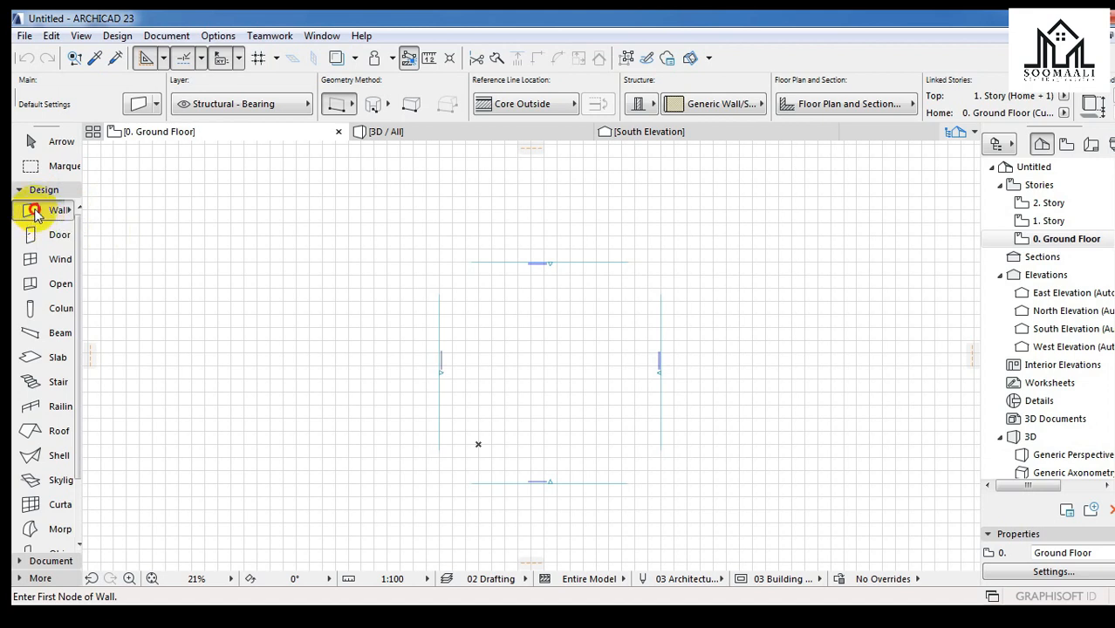
double_click(33, 212)
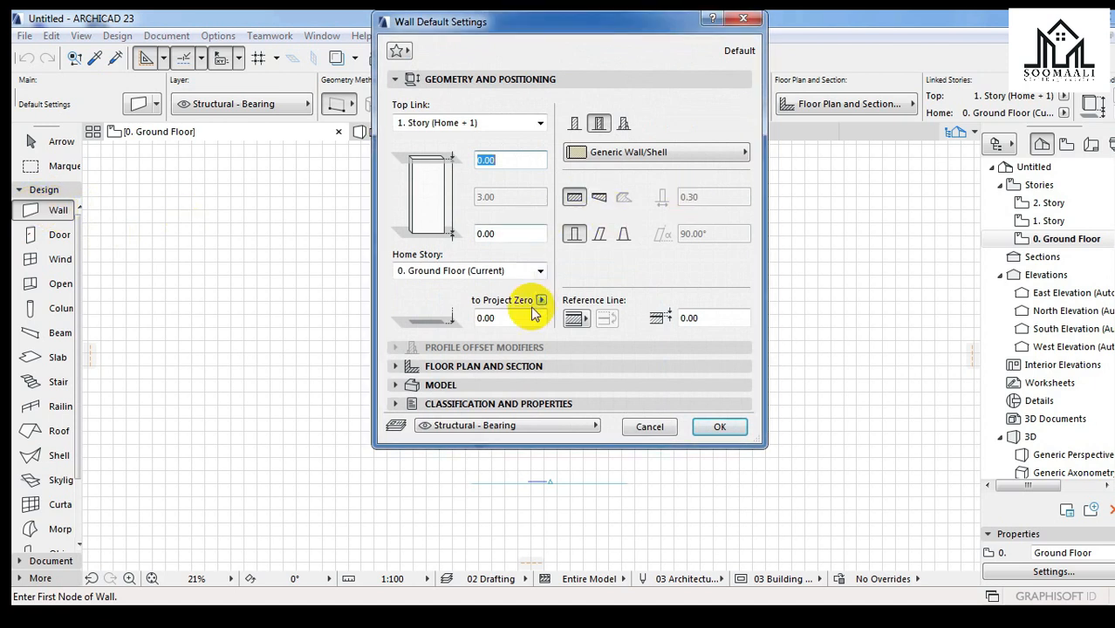
click(745, 19)
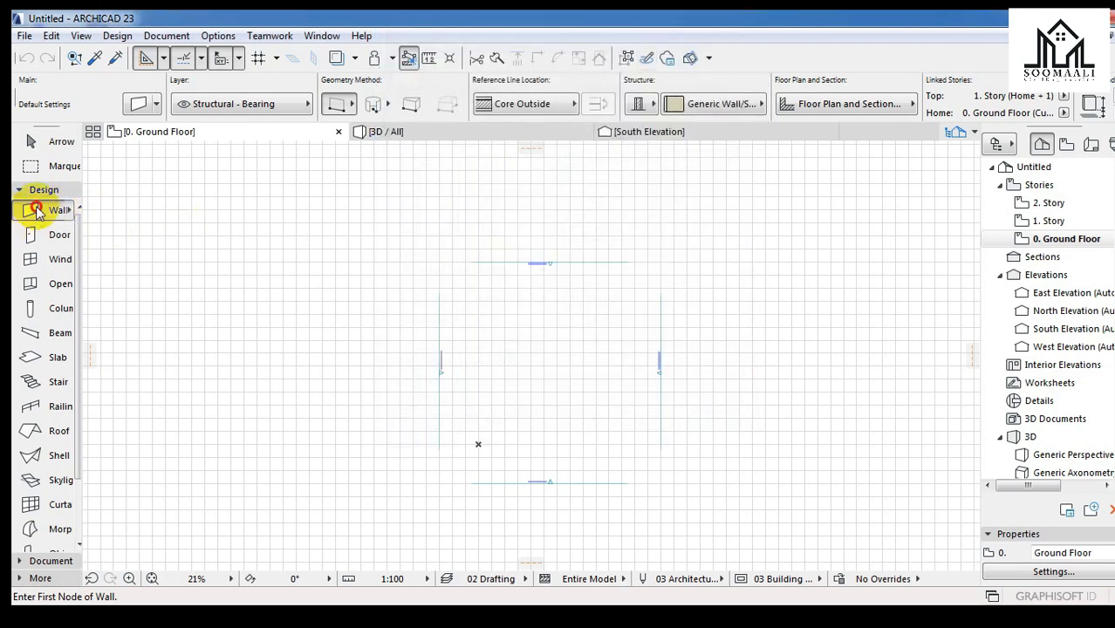
click(140, 103)
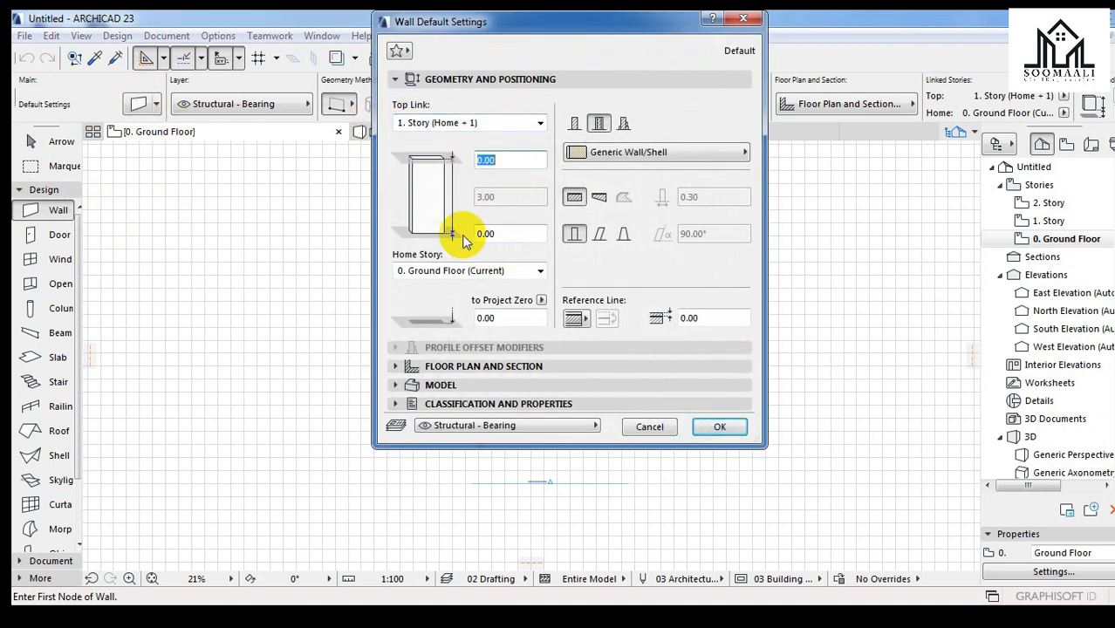
click(497, 161)
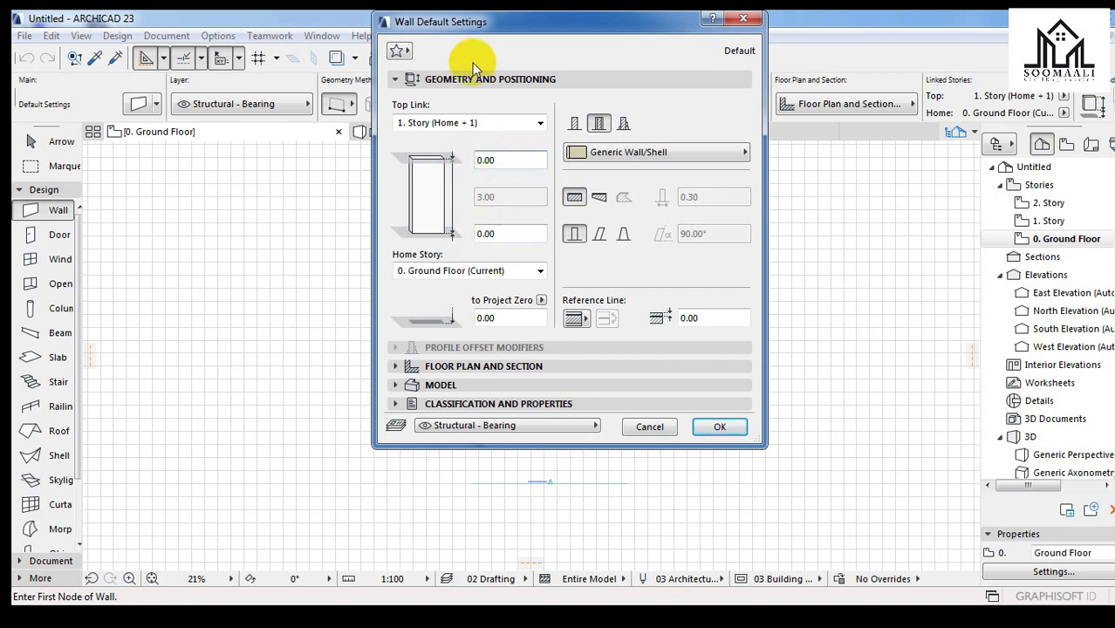
click(440, 122)
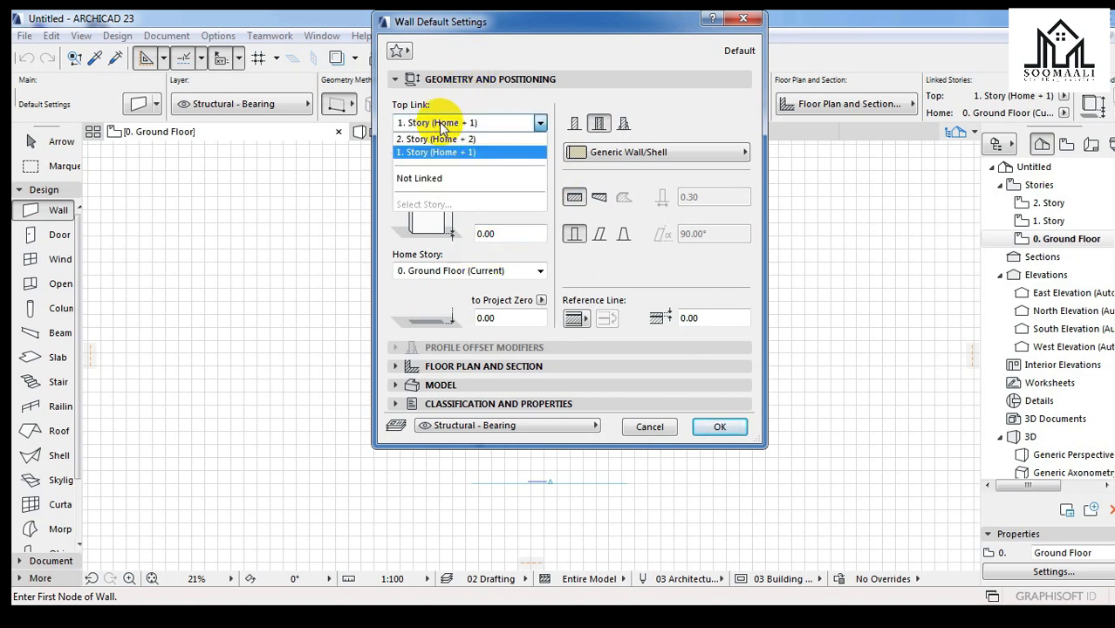
click(418, 179)
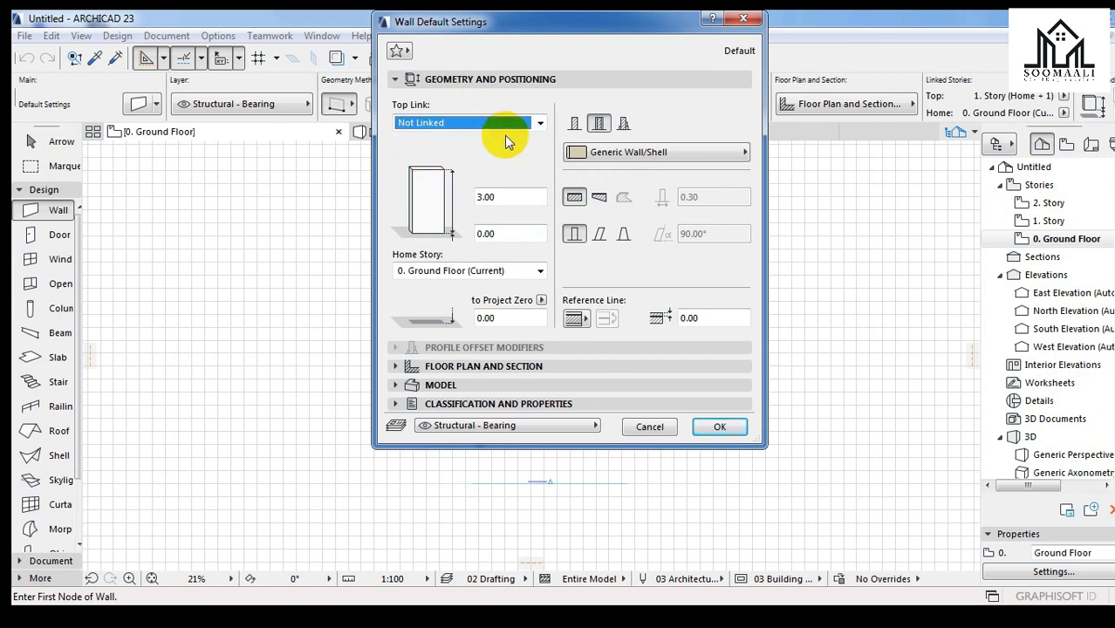
Step: Set the default wall height to 3 m and its bottom offset to the home story to 0.45 m
click(502, 201)
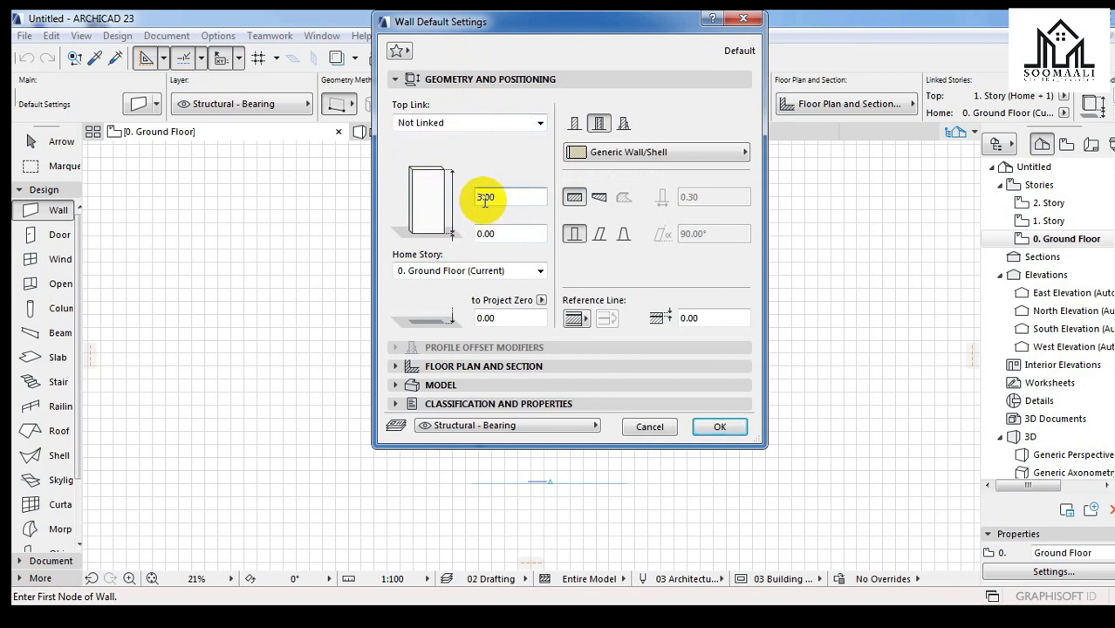
click(414, 202)
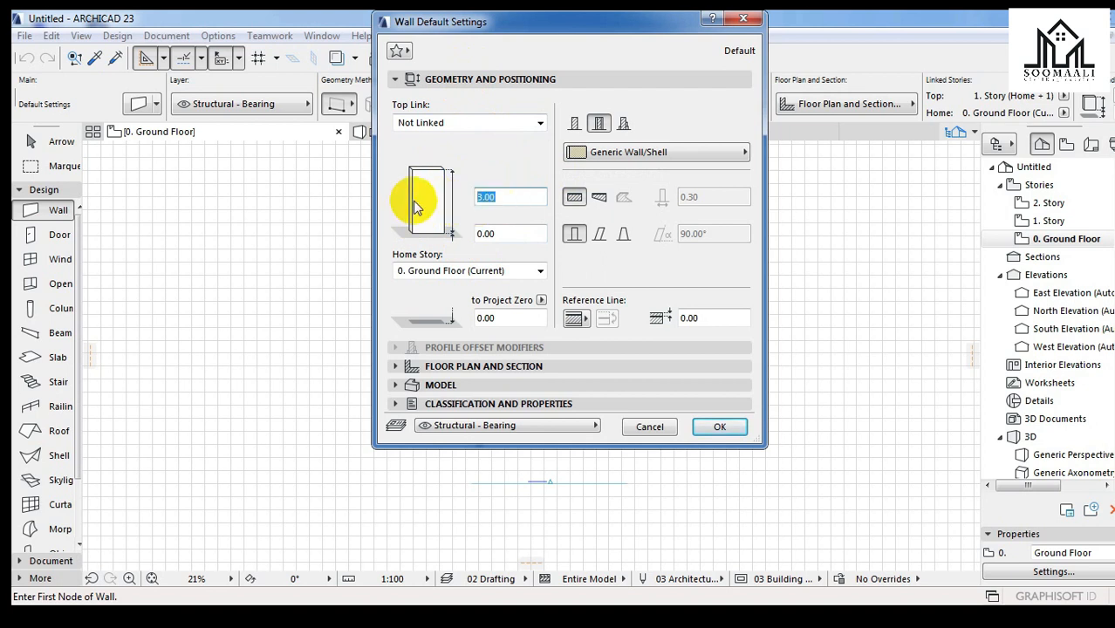
text(3)
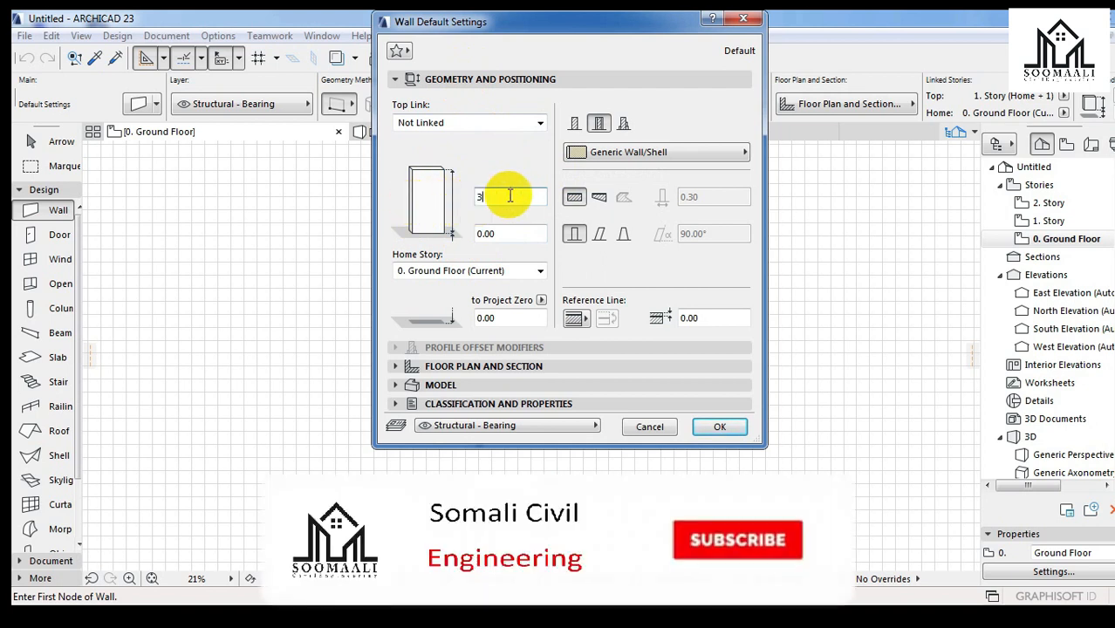
click(499, 233)
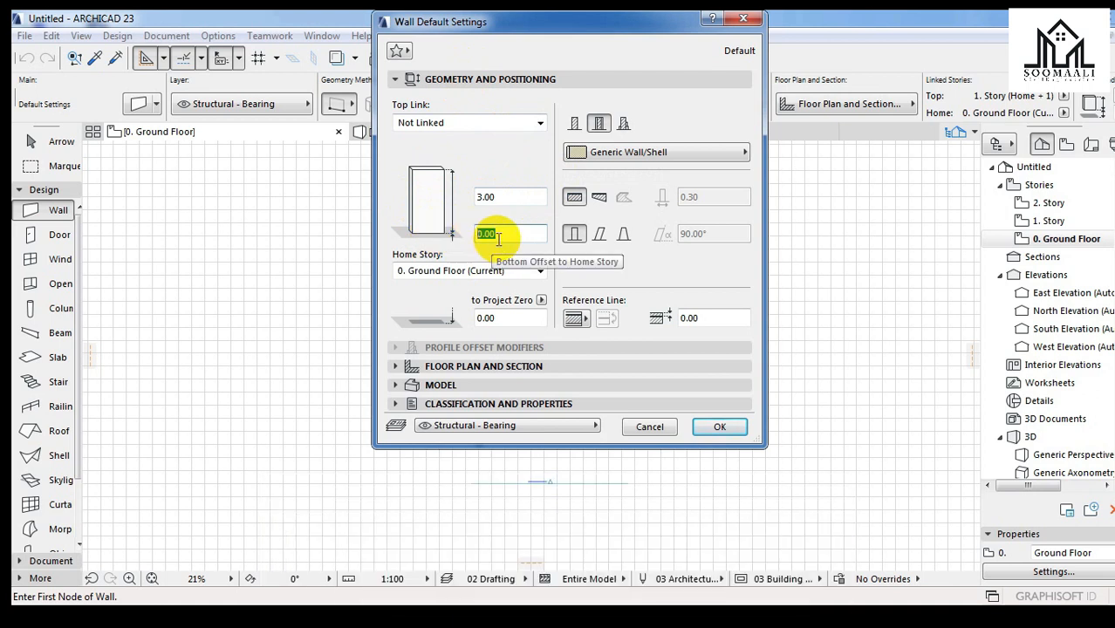
text(0.)
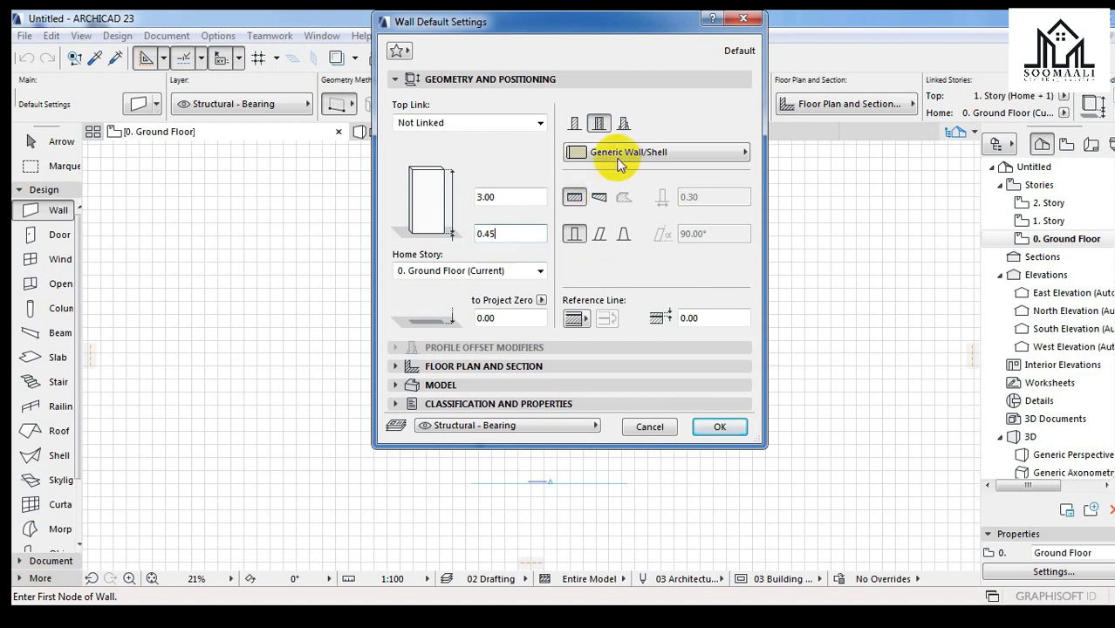
Step: Set the default wall structure to basic GENERIC - STRUCTURAL with a 0.20 m thickness and apply the settings
click(573, 124)
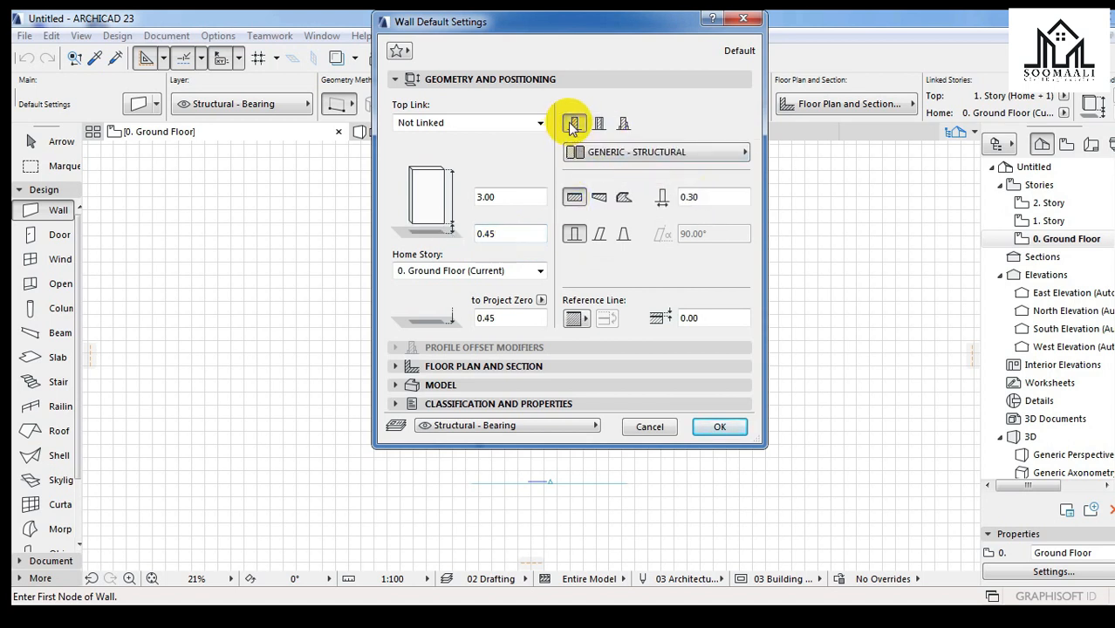
double_click(697, 196)
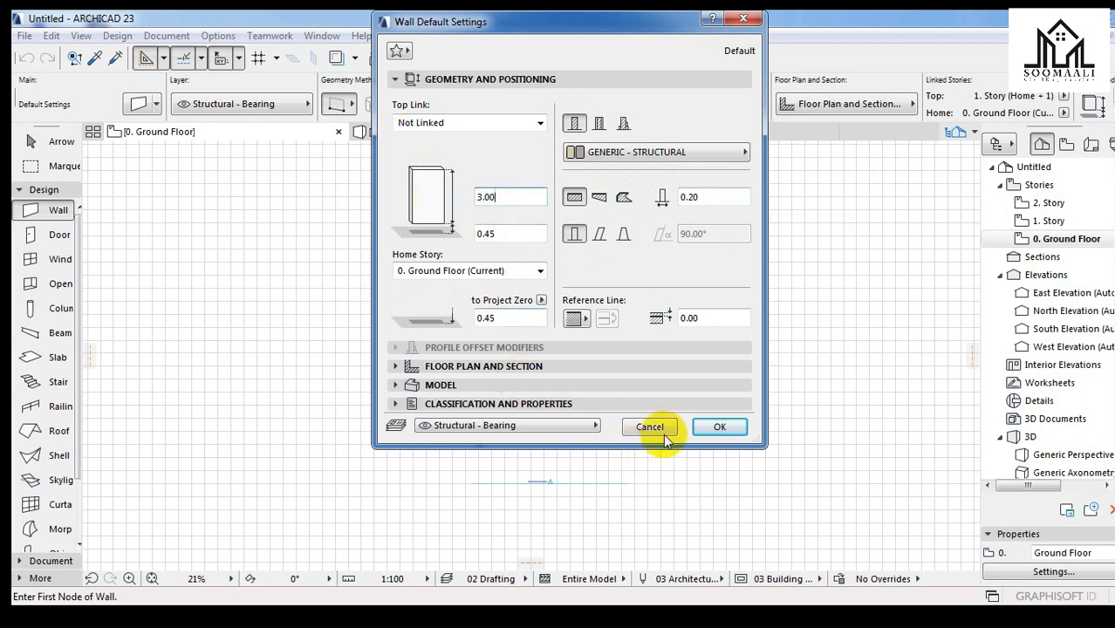
click(717, 426)
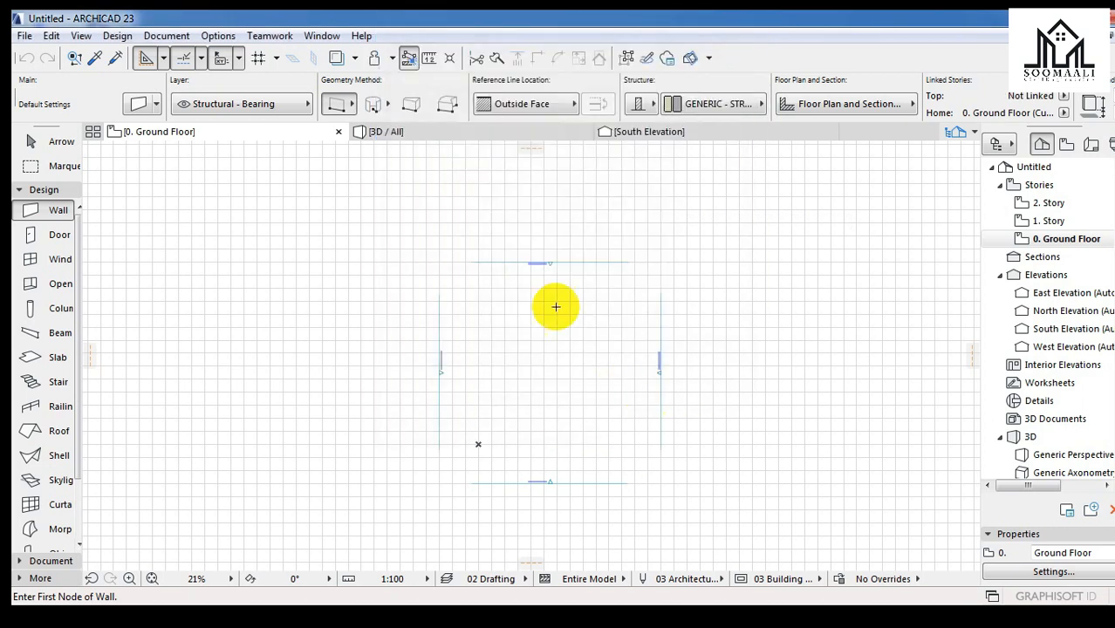
Step: Draw four walls forming a closed rectangle about 25.6 m wide between the elevation markers on the ground floor plan
click(475, 302)
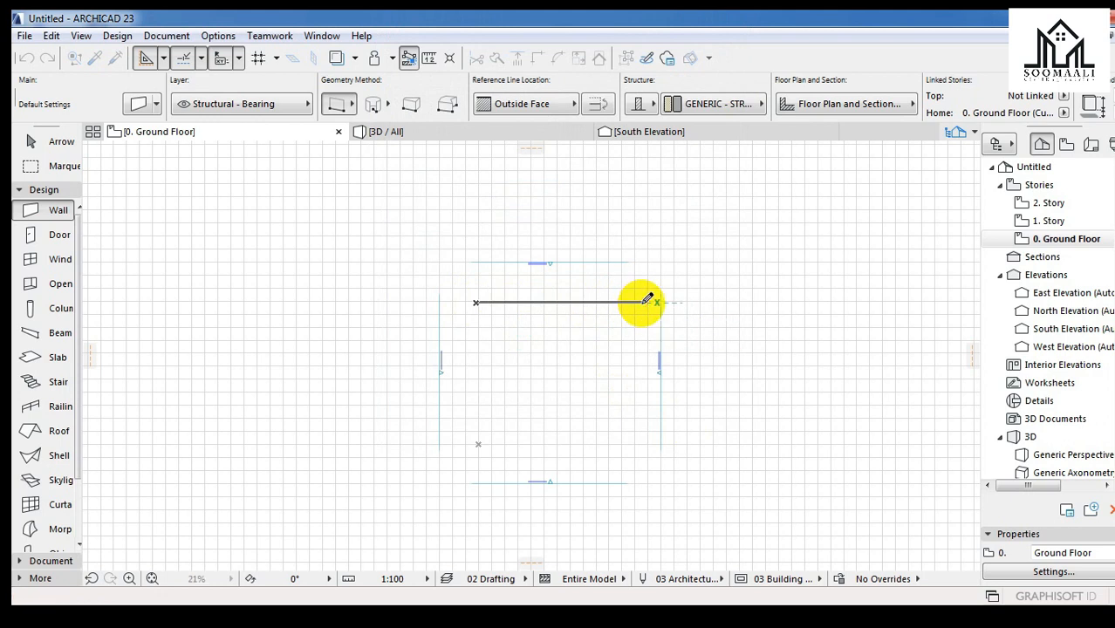
click(646, 302)
click(643, 302)
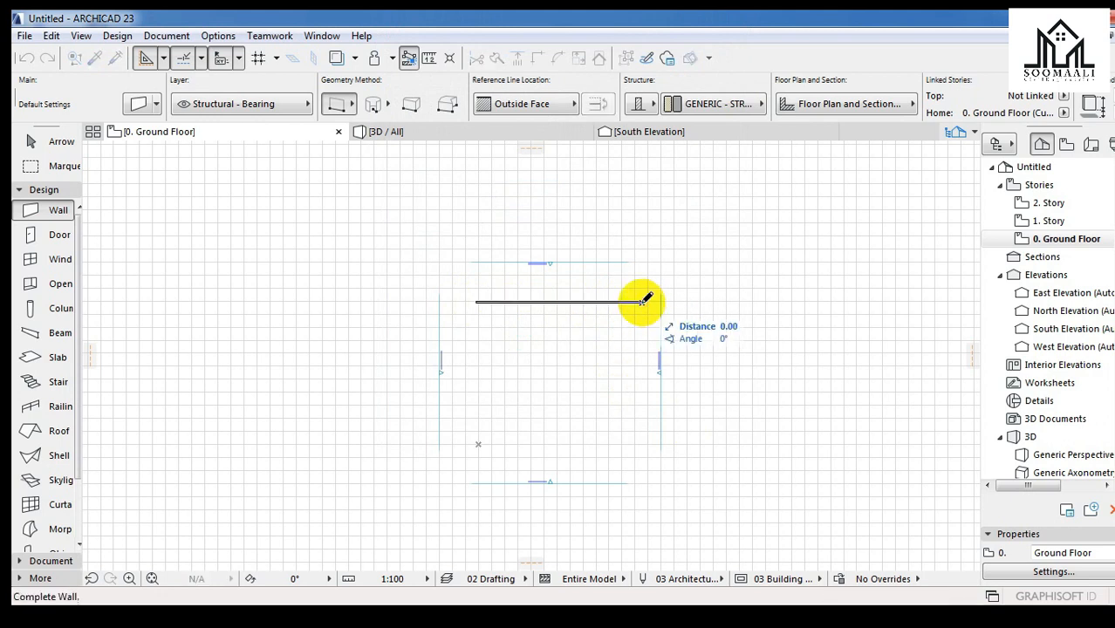
click(642, 444)
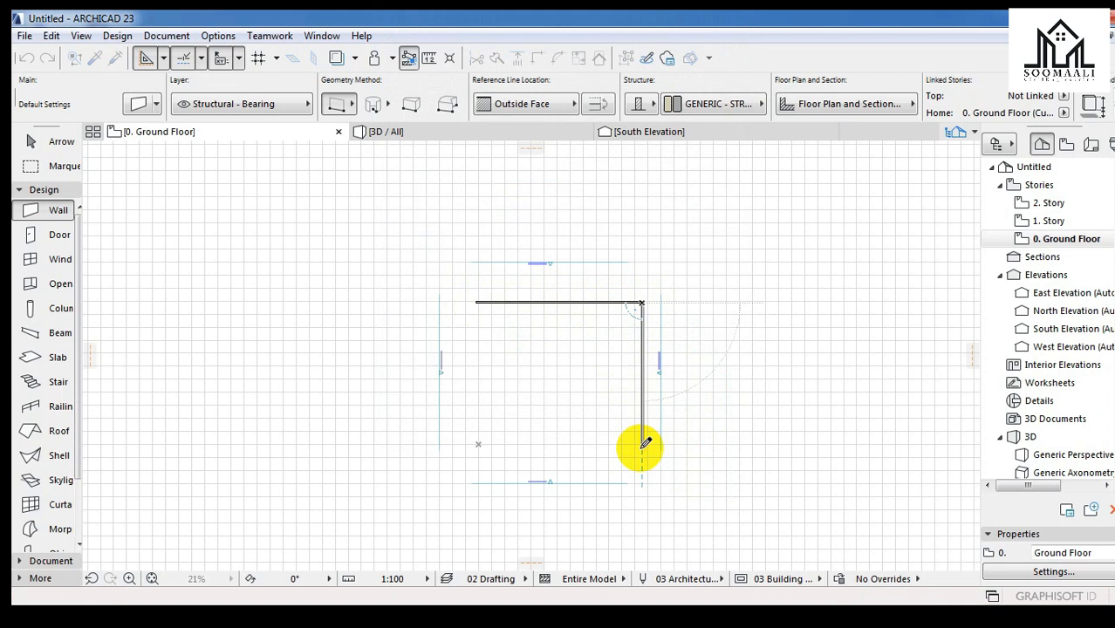
click(643, 446)
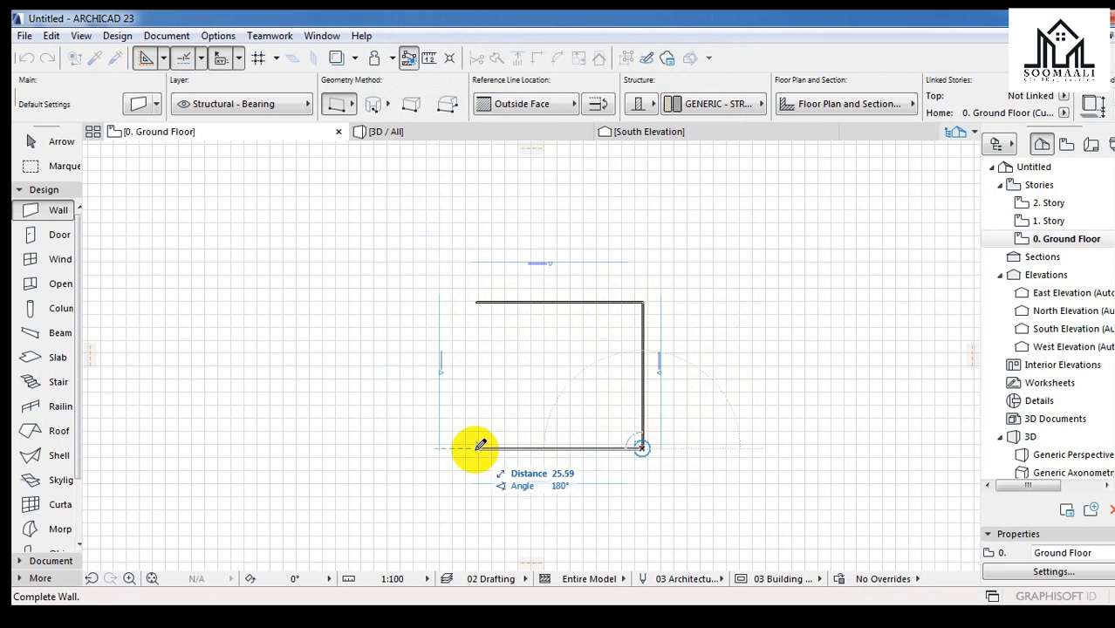
double_click(480, 447)
click(477, 446)
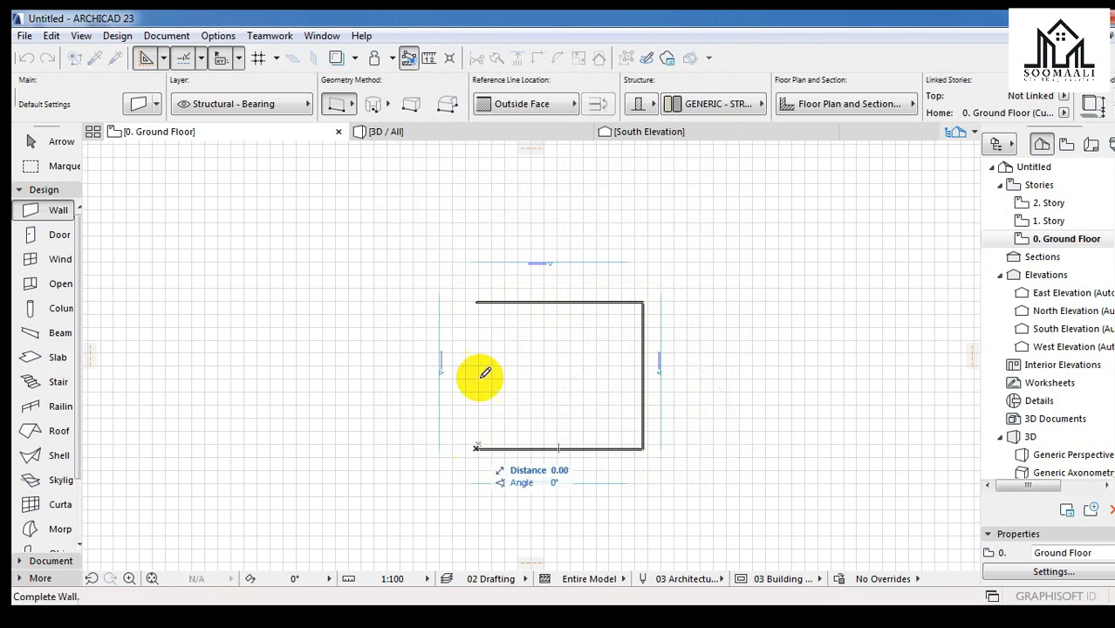
double_click(478, 302)
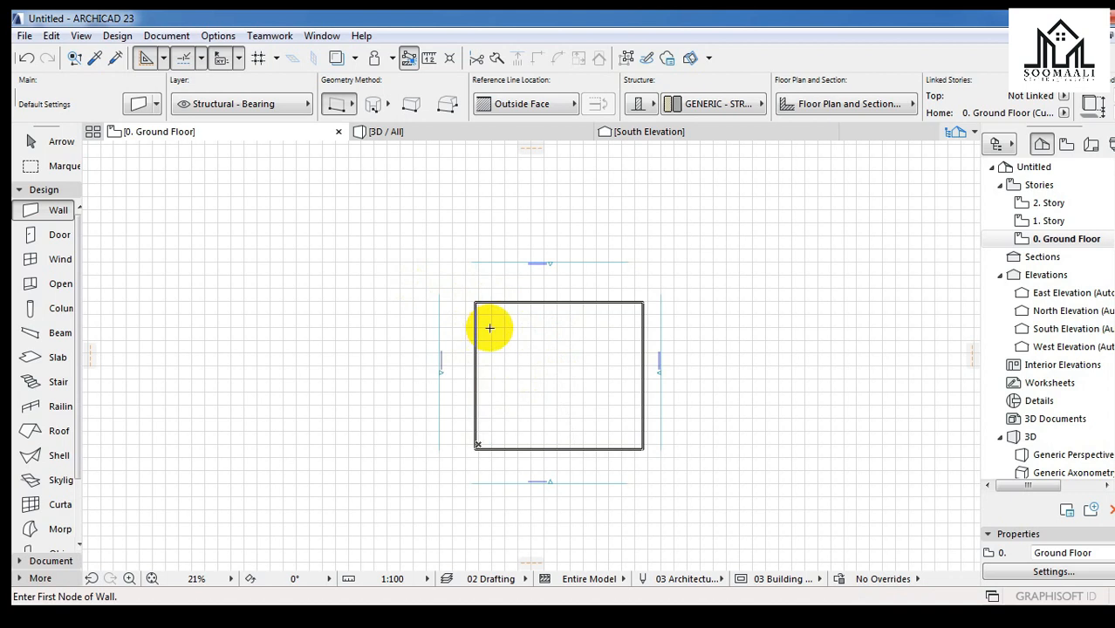
Step: Examine the four walls from several angles in the 3D perspective, comparing them with the ground floor plan
key(F3)
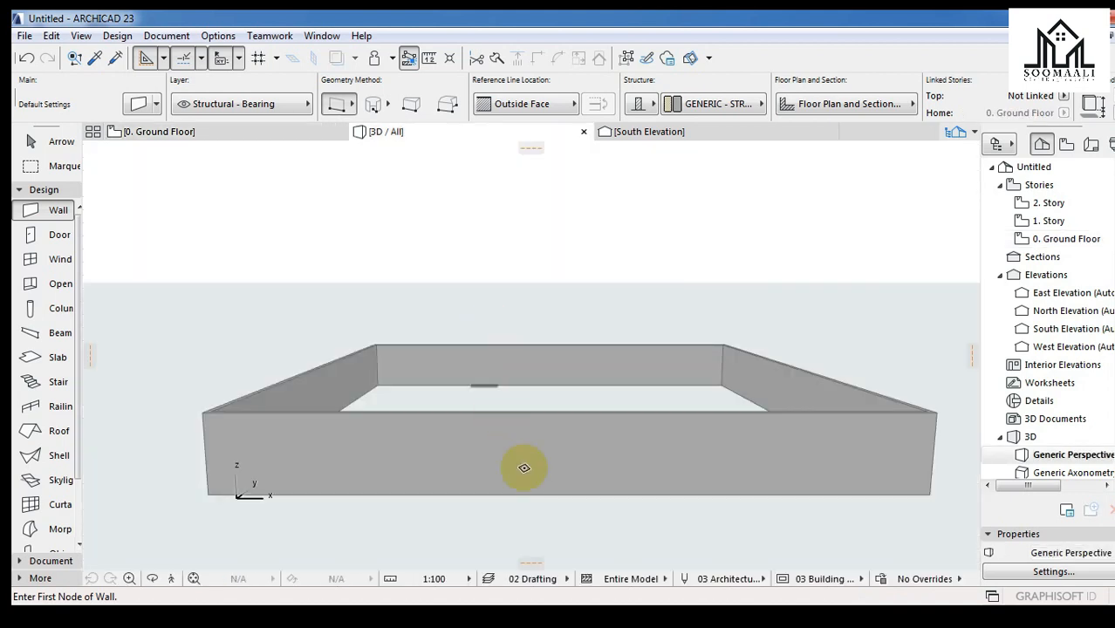
click(153, 582)
drag(742, 254, 772, 374)
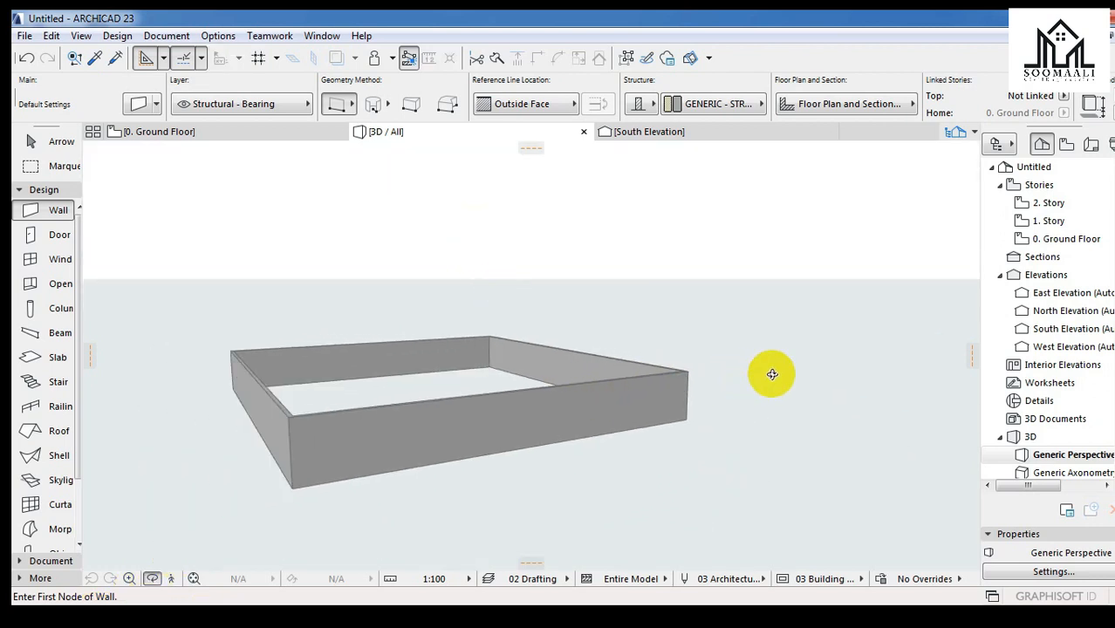
scroll(284, 302, up, 5)
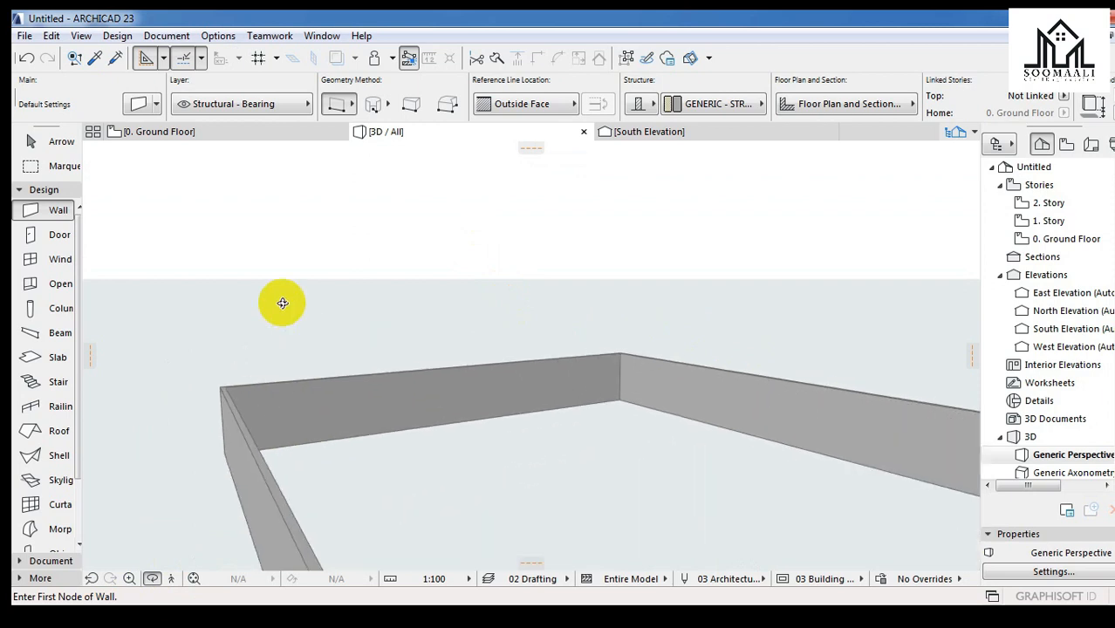
scroll(281, 292, down, 5)
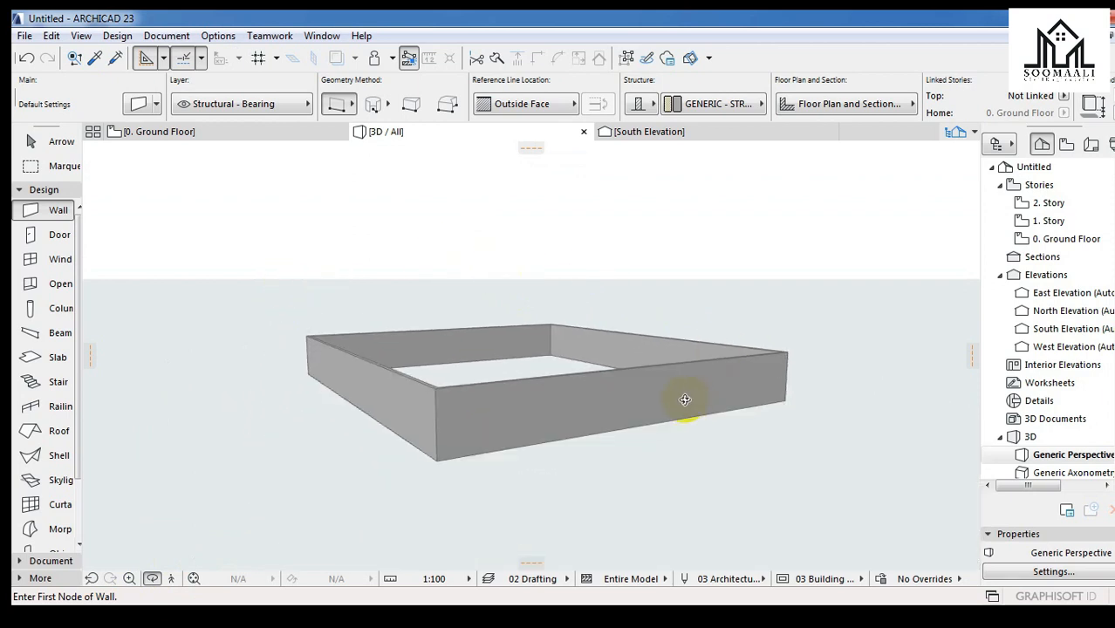
drag(809, 348, 493, 303)
key(F2)
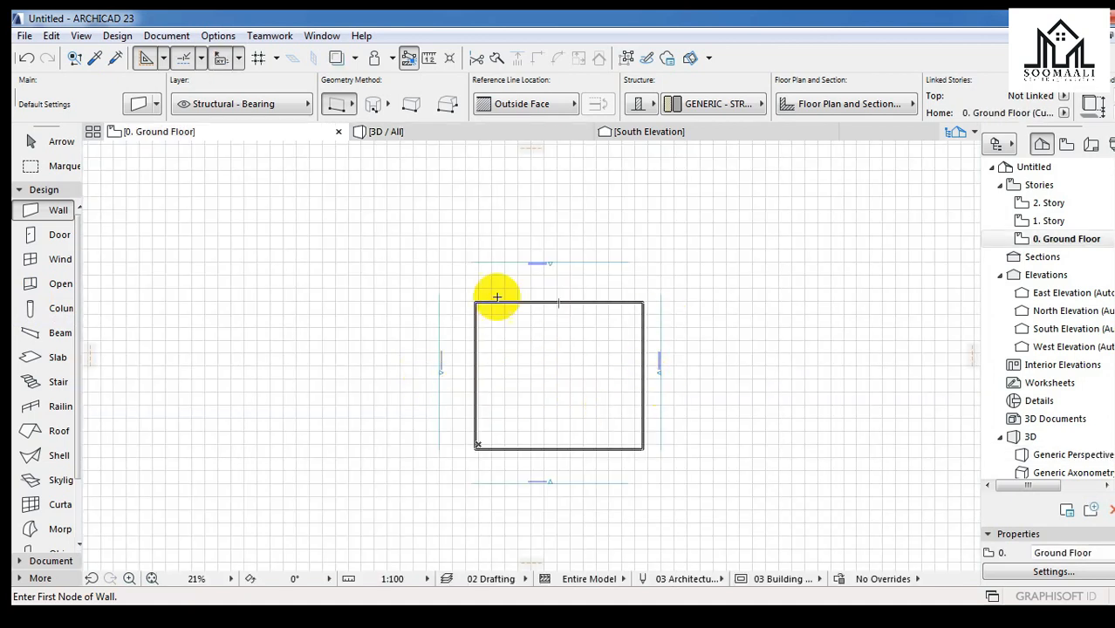
click(442, 132)
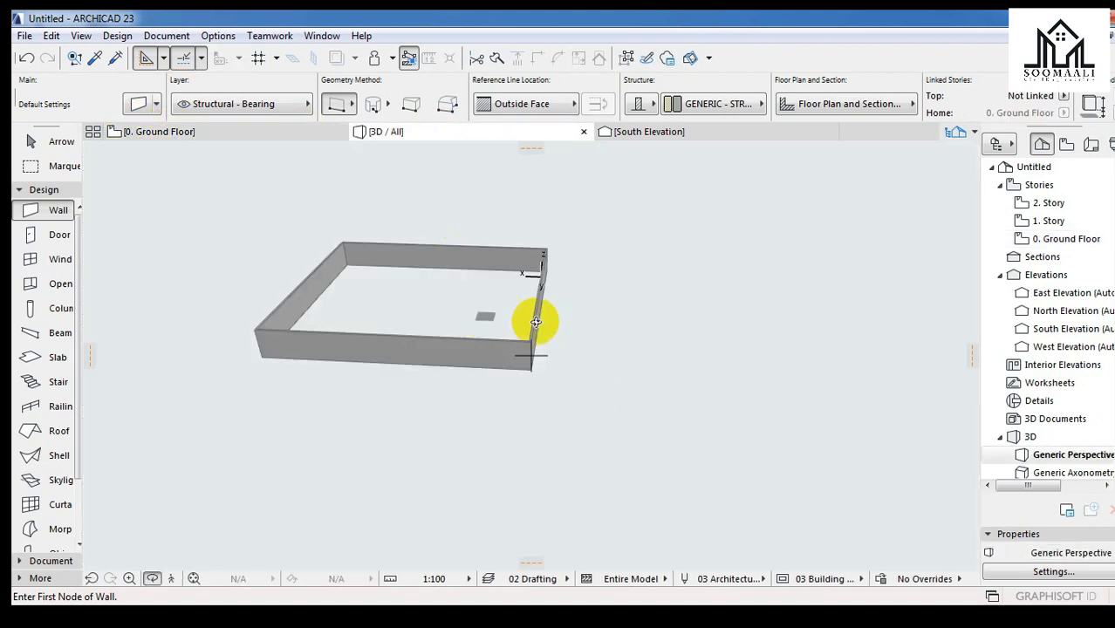
shift+middle_drag(494, 337, 792, 234)
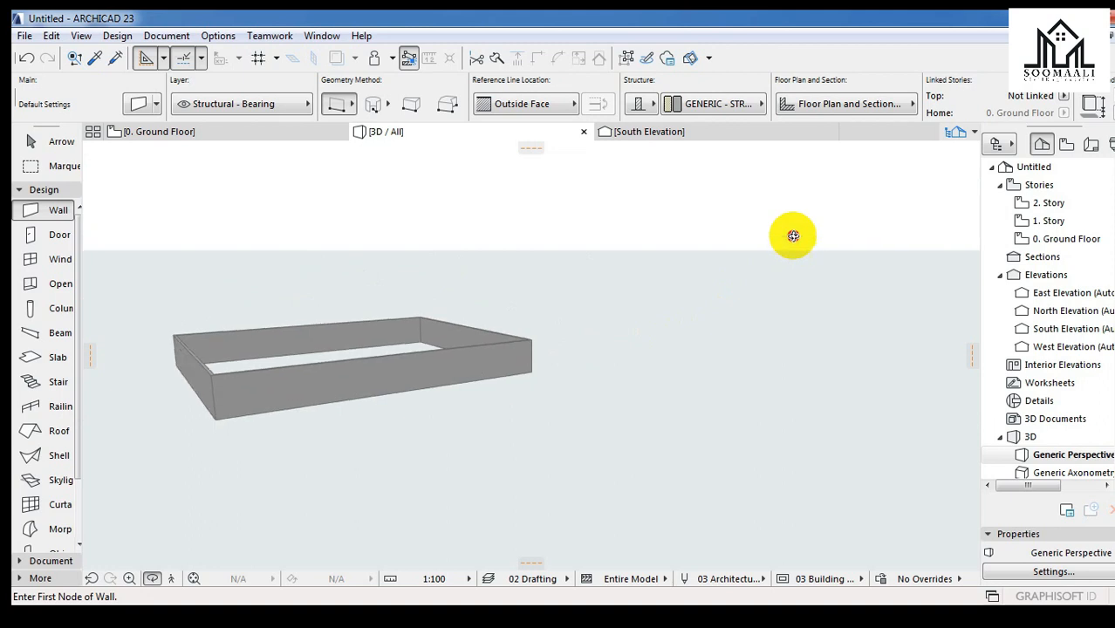
click(185, 131)
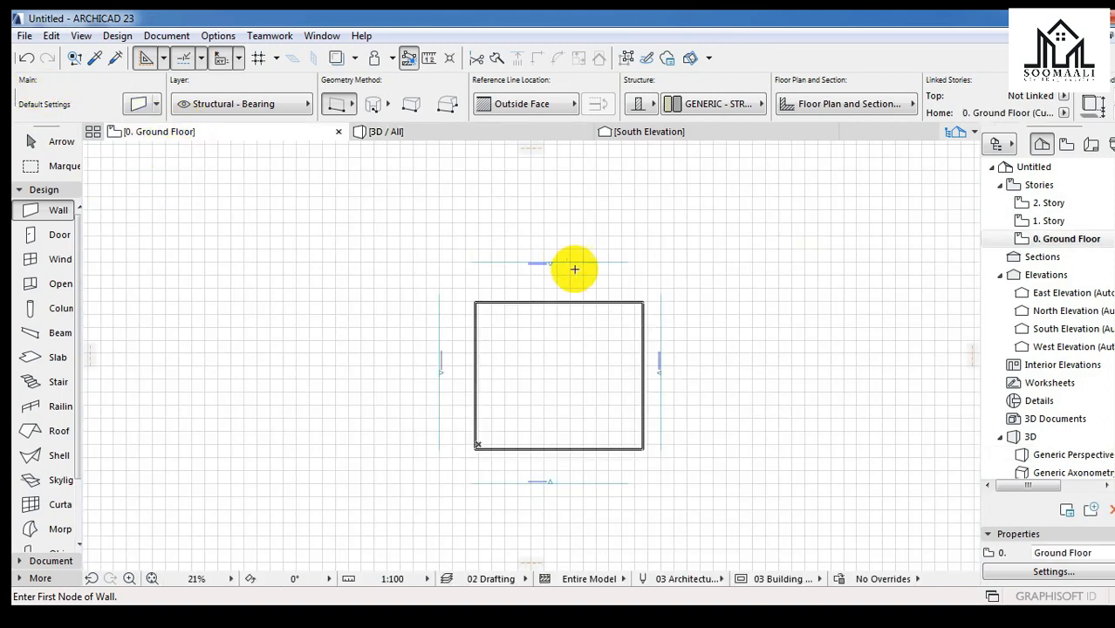
Step: Check the walls against the story levels in the South Elevation and return to the ground floor plan
click(701, 133)
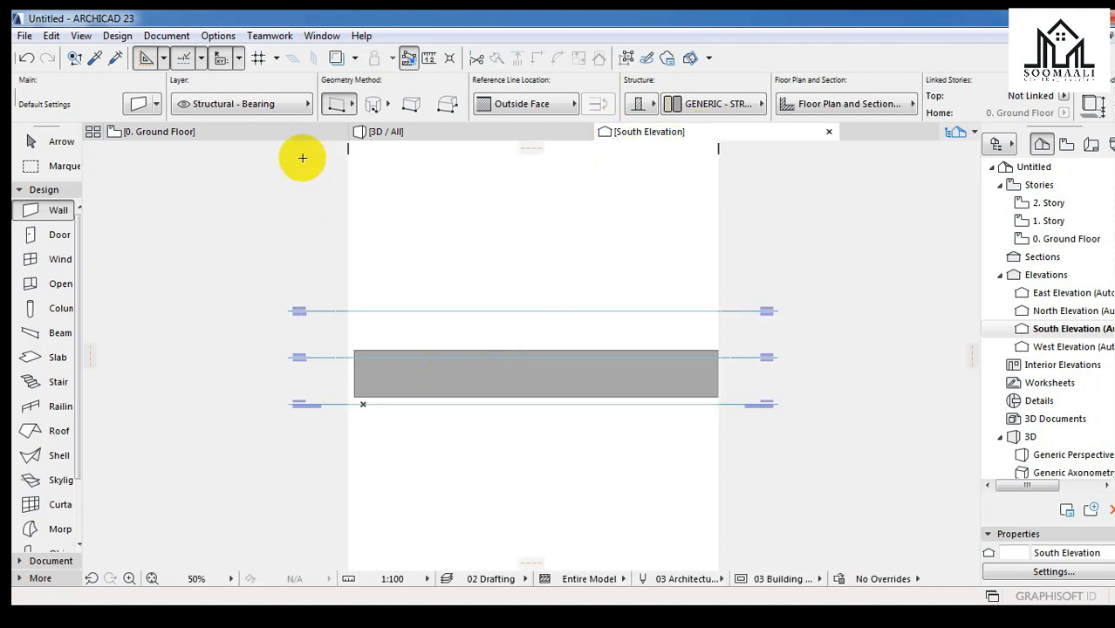
click(224, 131)
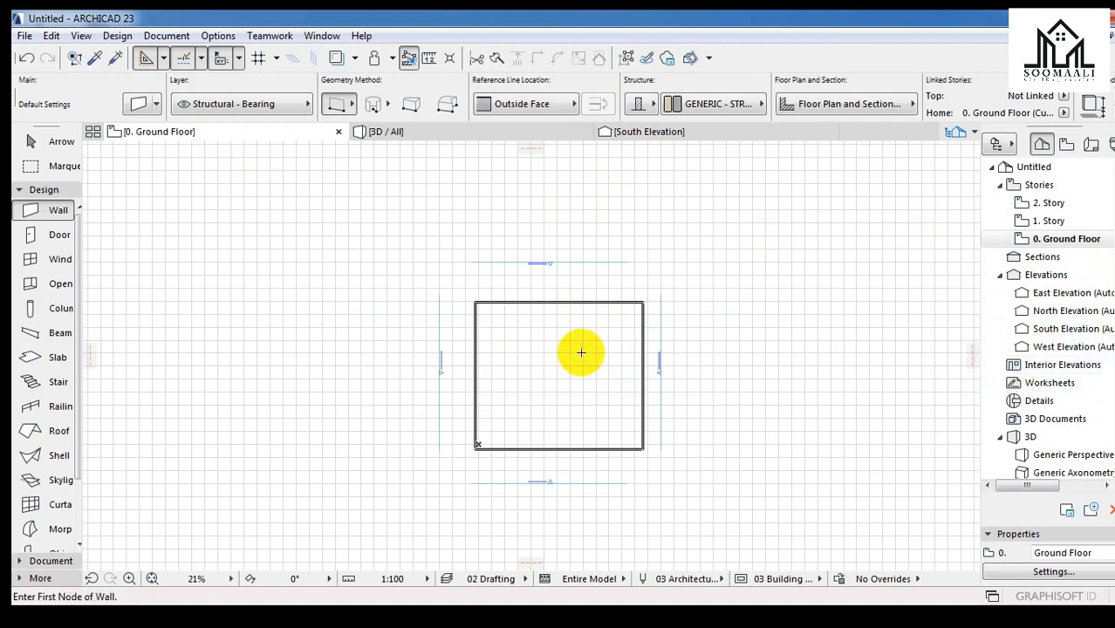
scroll(580, 373, up, 3)
scroll(557, 364, up, 1)
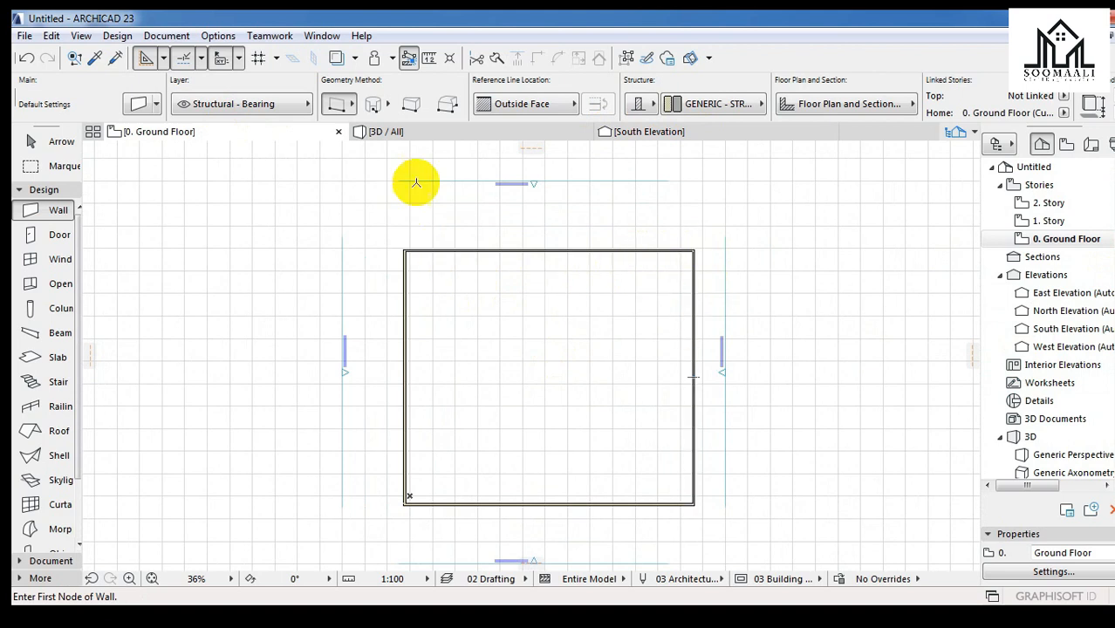
Step: Select all four walls of the rectangle in the 3D perspective
click(418, 131)
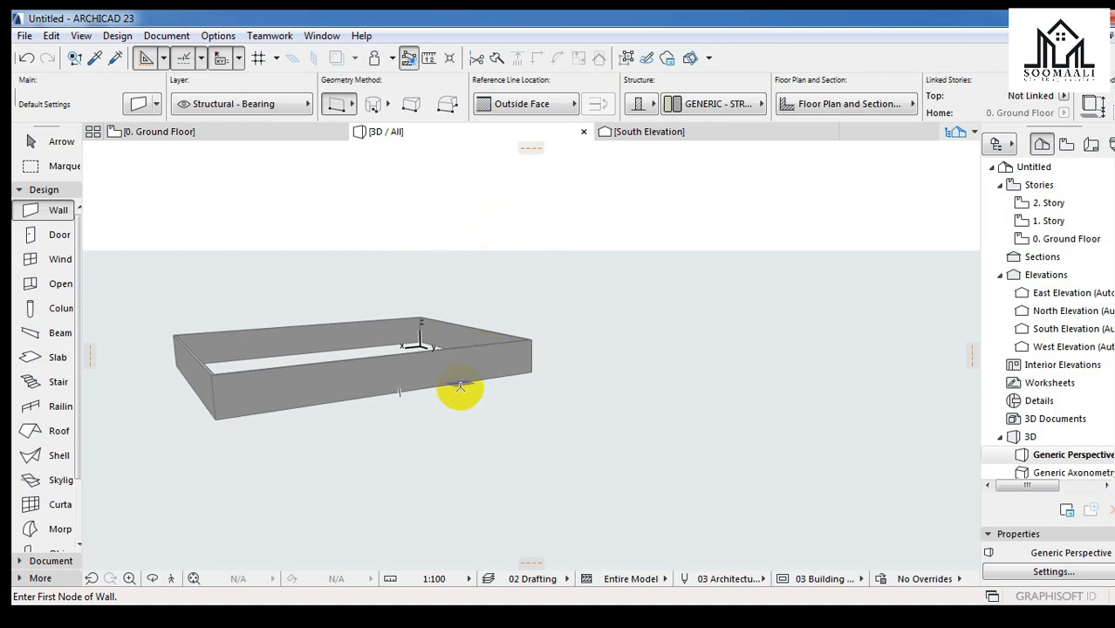
key(Escape)
click(480, 362)
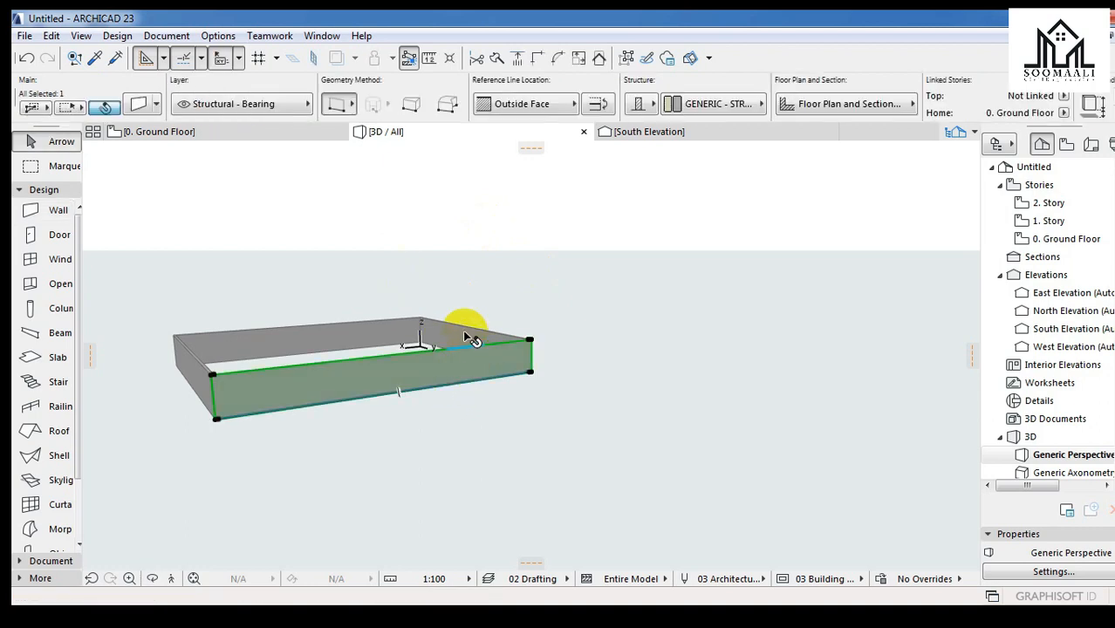
click(463, 330)
click(463, 373)
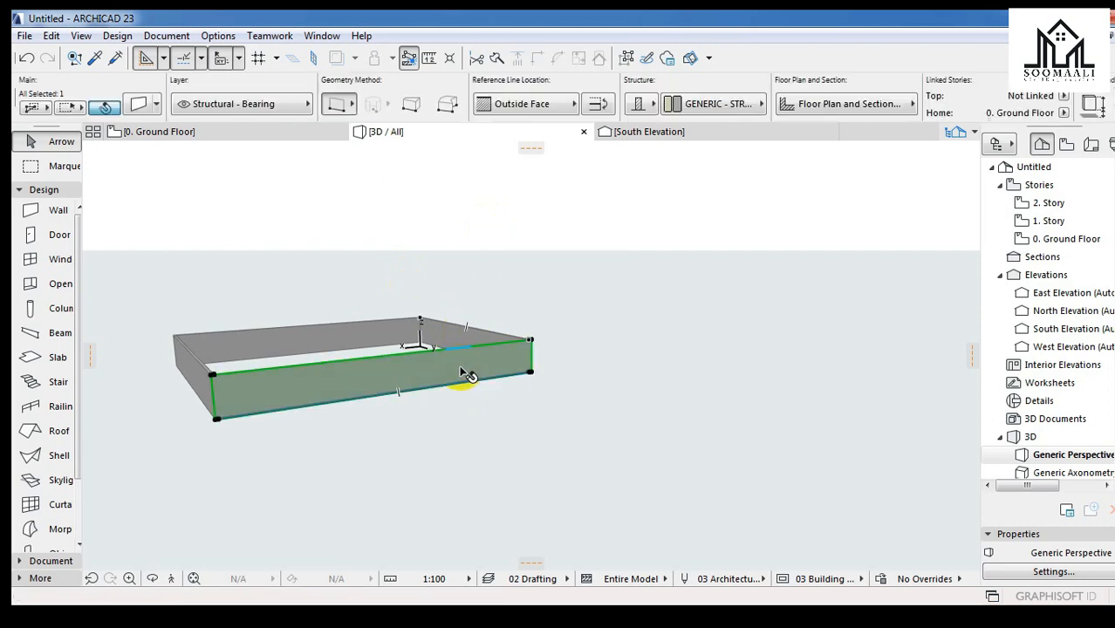
shift+click(465, 332)
shift+click(361, 316)
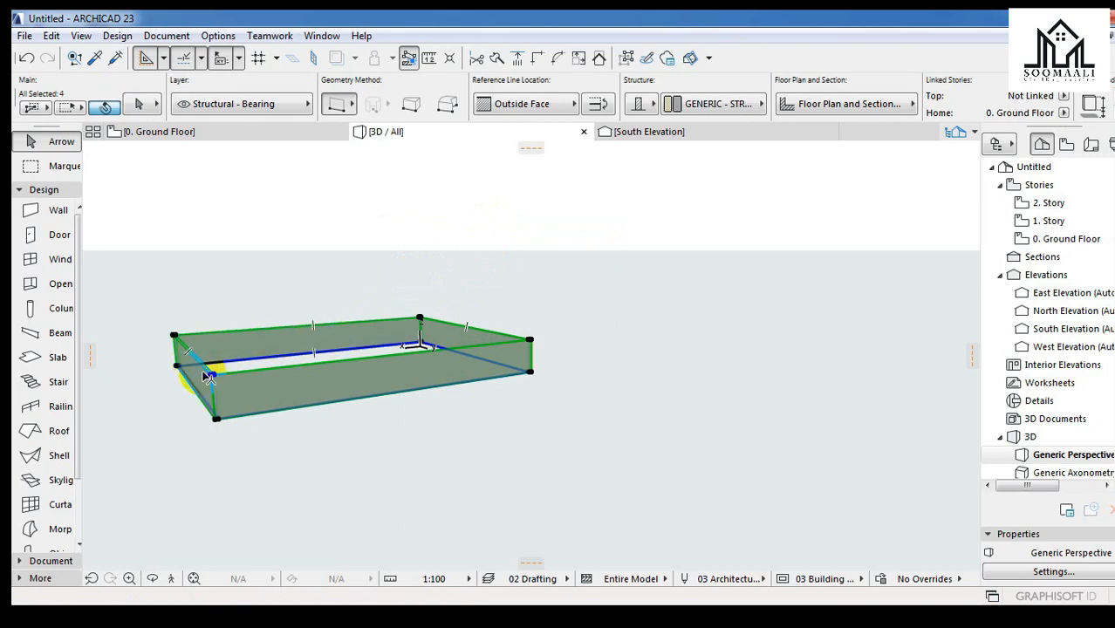
Step: Enable the outside, edge and inside surface overrides in the selected walls' model settings and unlink the three surfaces
click(139, 106)
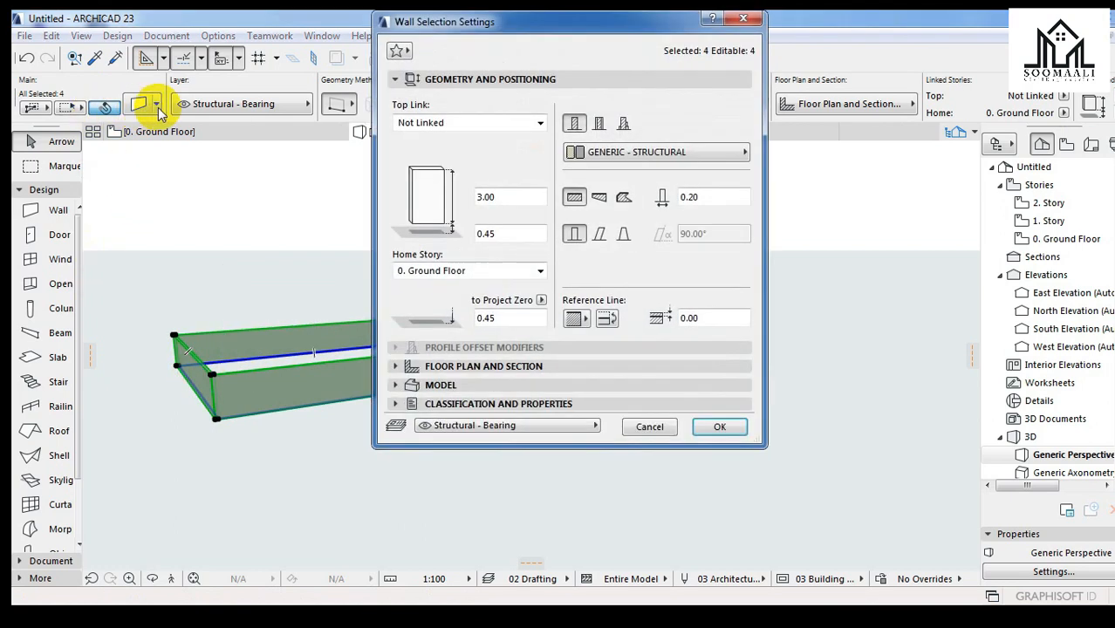
click(503, 200)
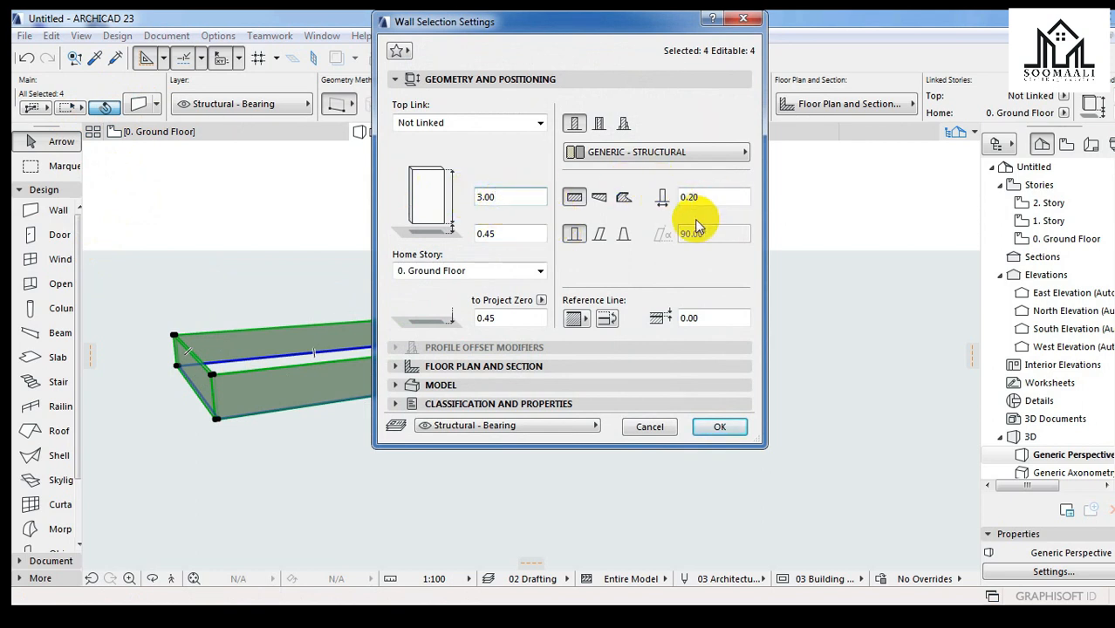
click(503, 240)
click(433, 387)
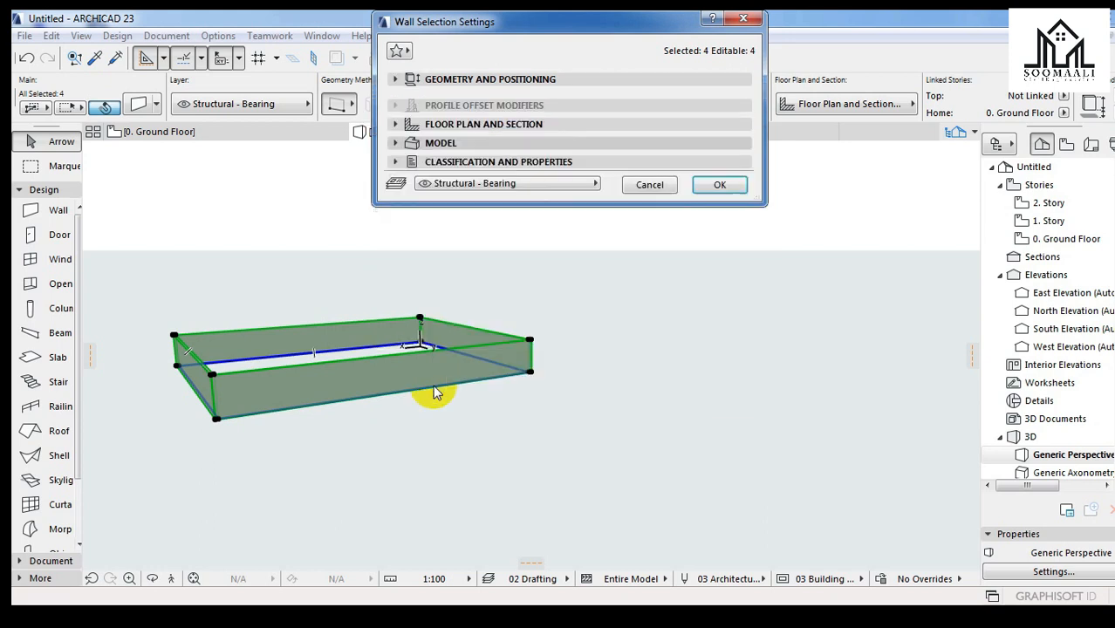
click(407, 177)
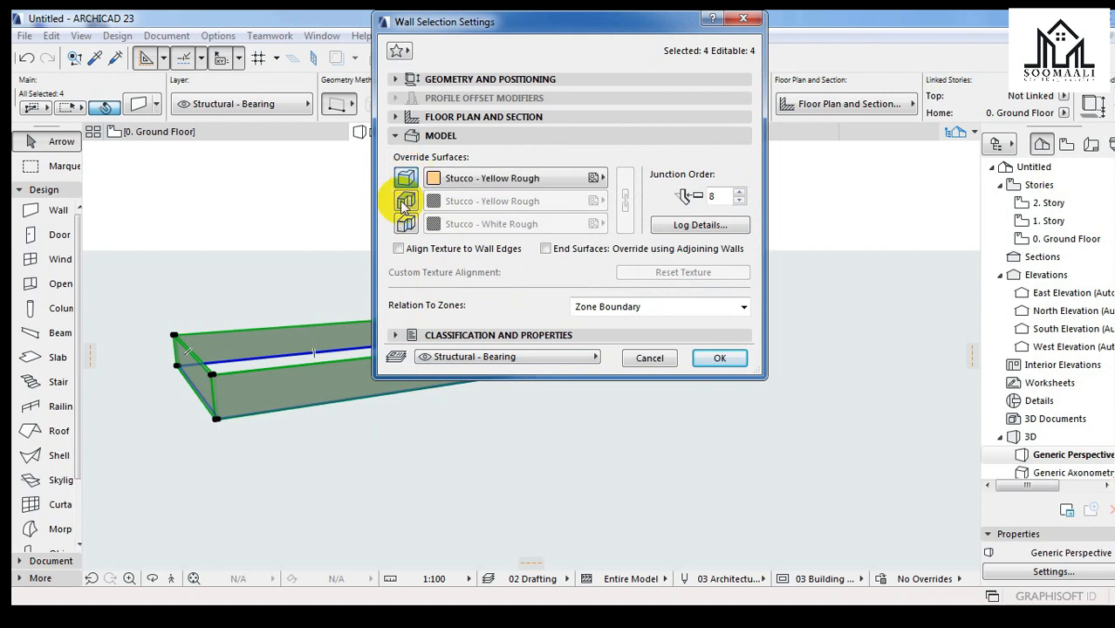
click(406, 202)
click(407, 225)
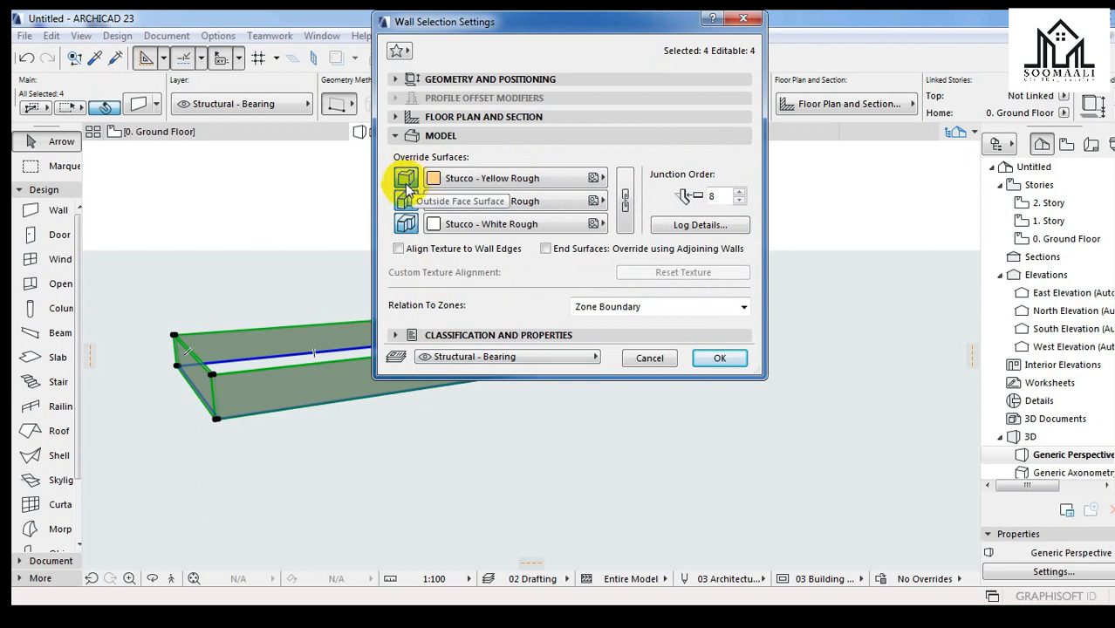
click(626, 203)
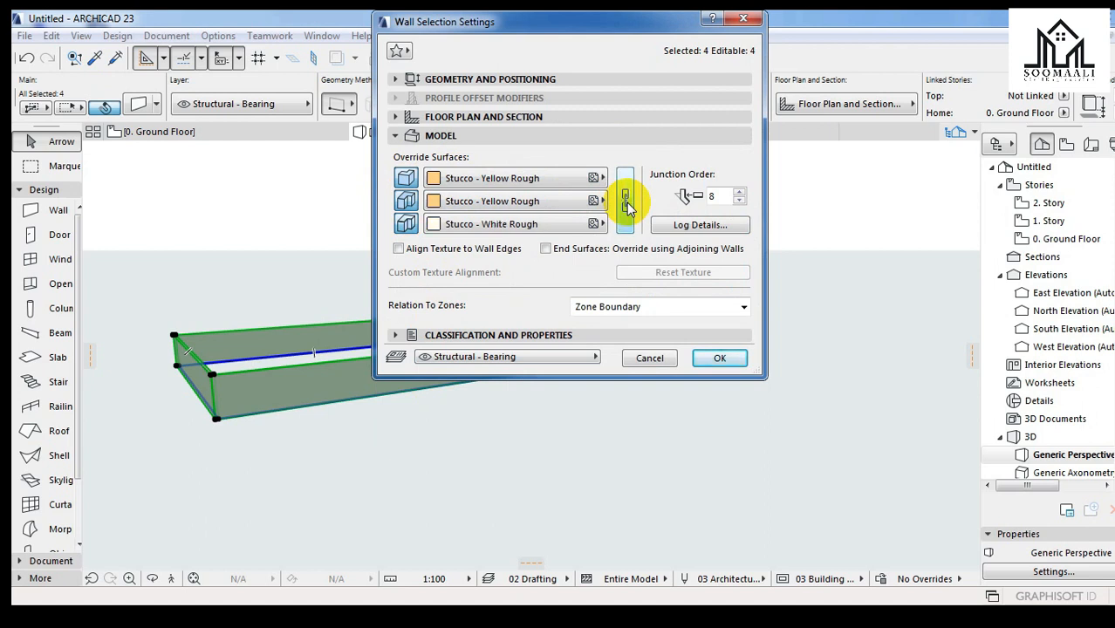
Step: Set the walls' outside surface to Paint - Lead Oxide Yellow and their edge surface to Paint - Bordeaux
click(465, 183)
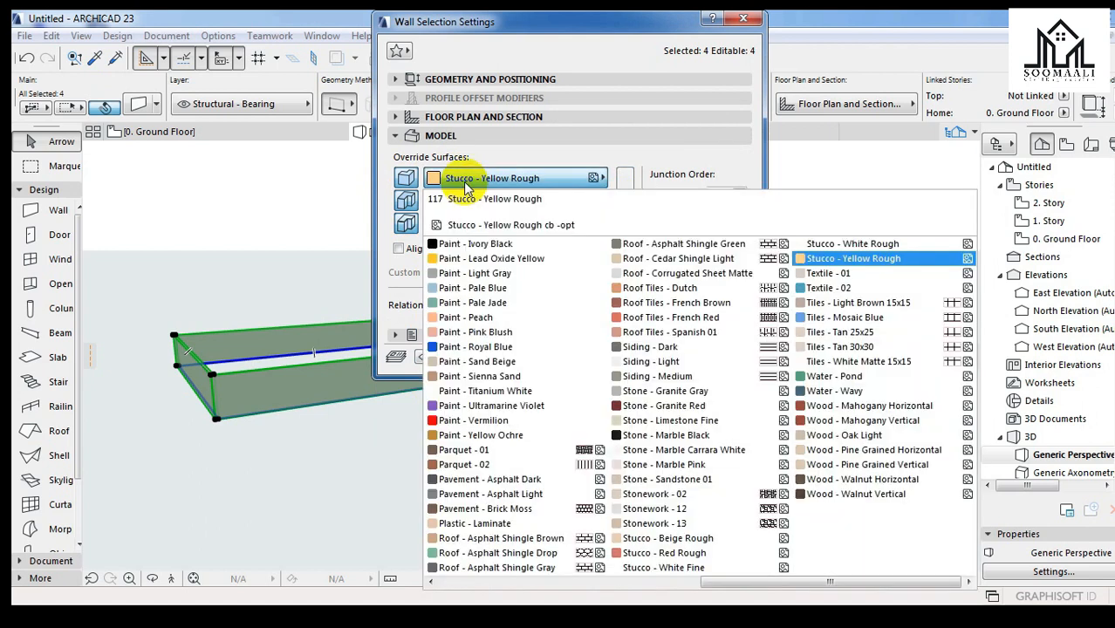
click(491, 258)
click(480, 201)
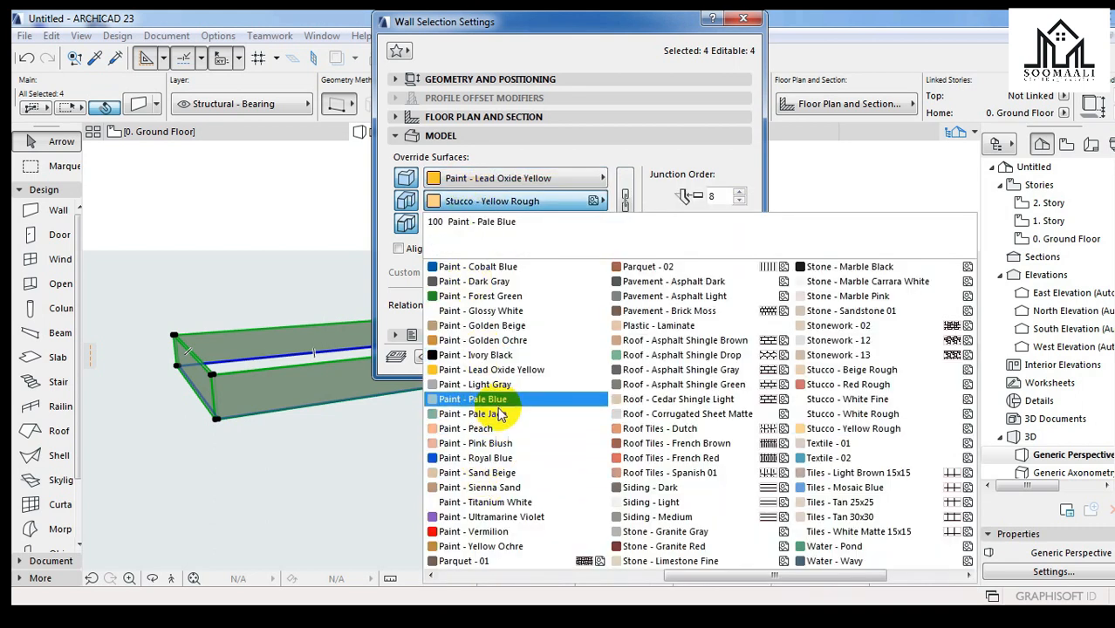
click(521, 370)
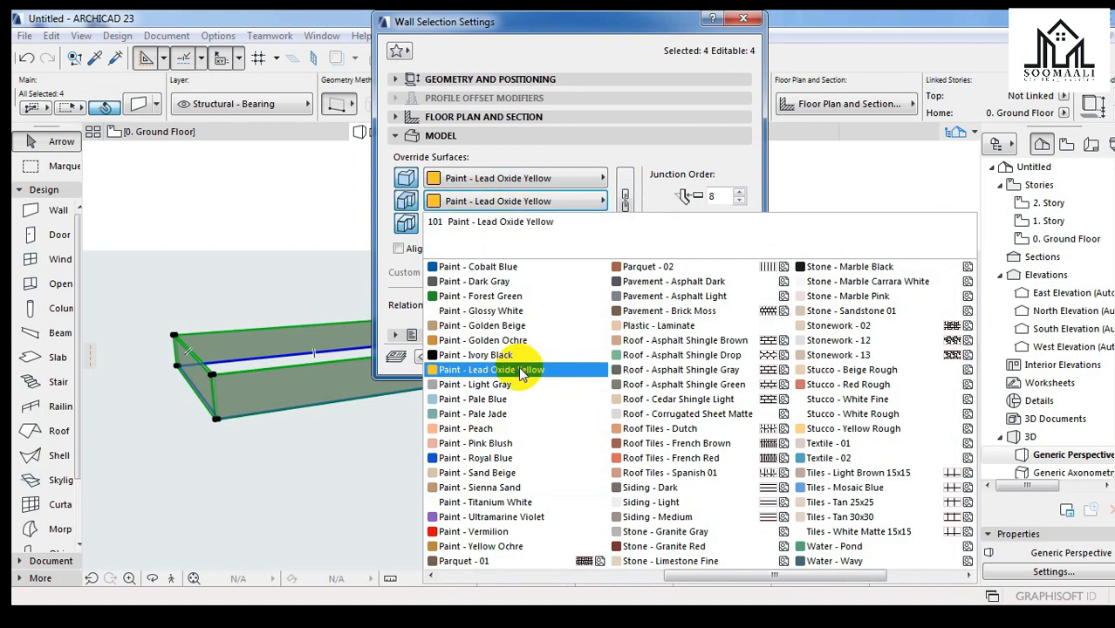
click(497, 223)
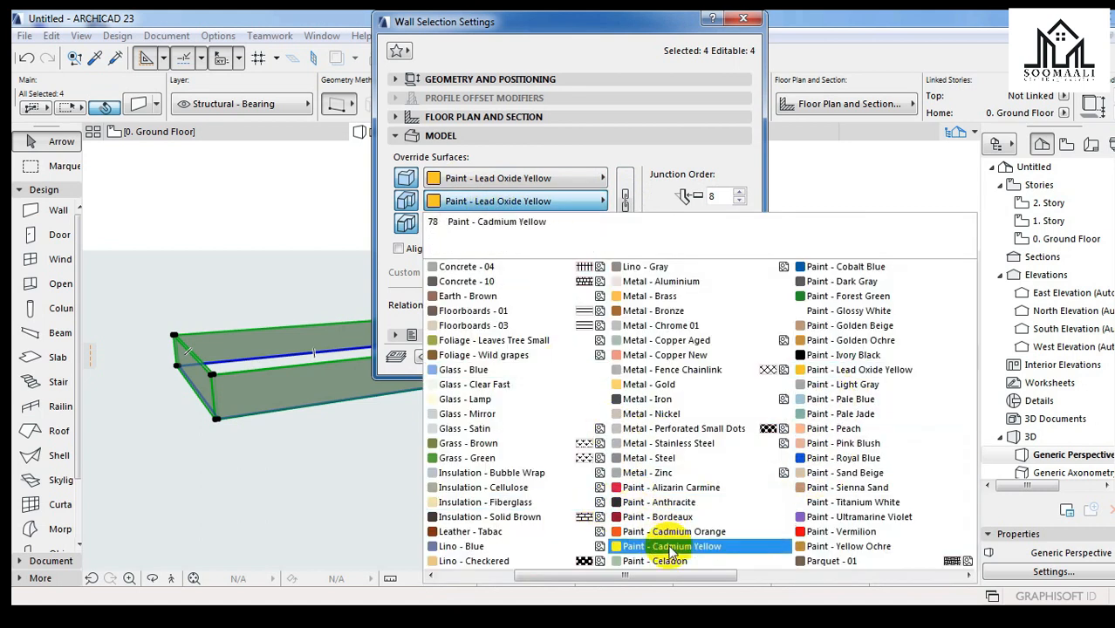
click(663, 517)
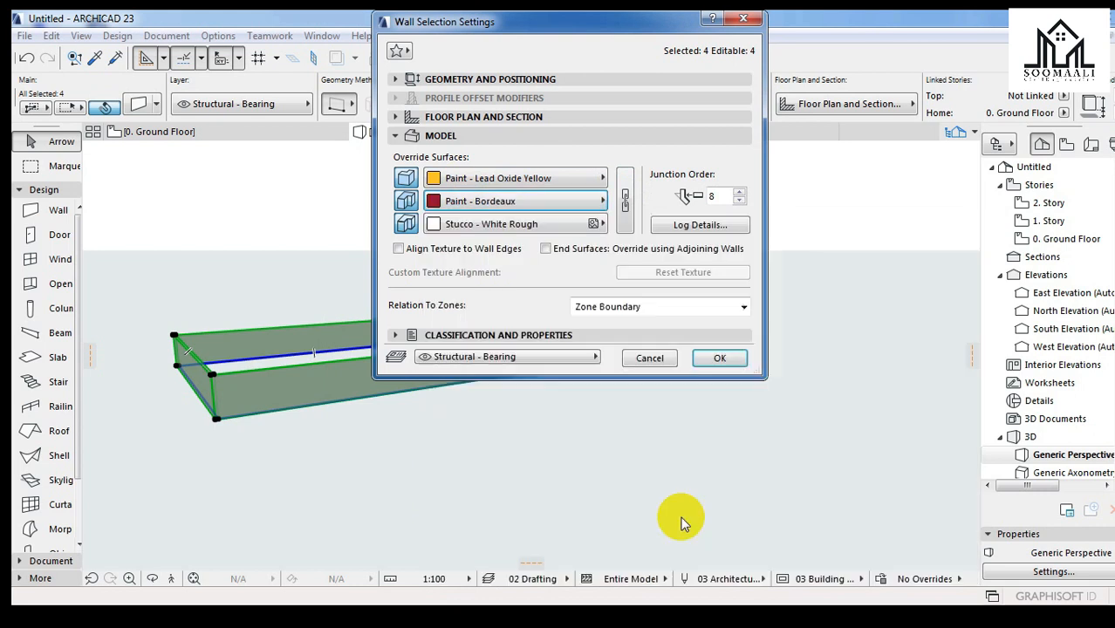
Step: Set the walls' inside surface to Paint - Ultramarine Violet, keep the three surfaces unlinked, and apply the settings
click(519, 225)
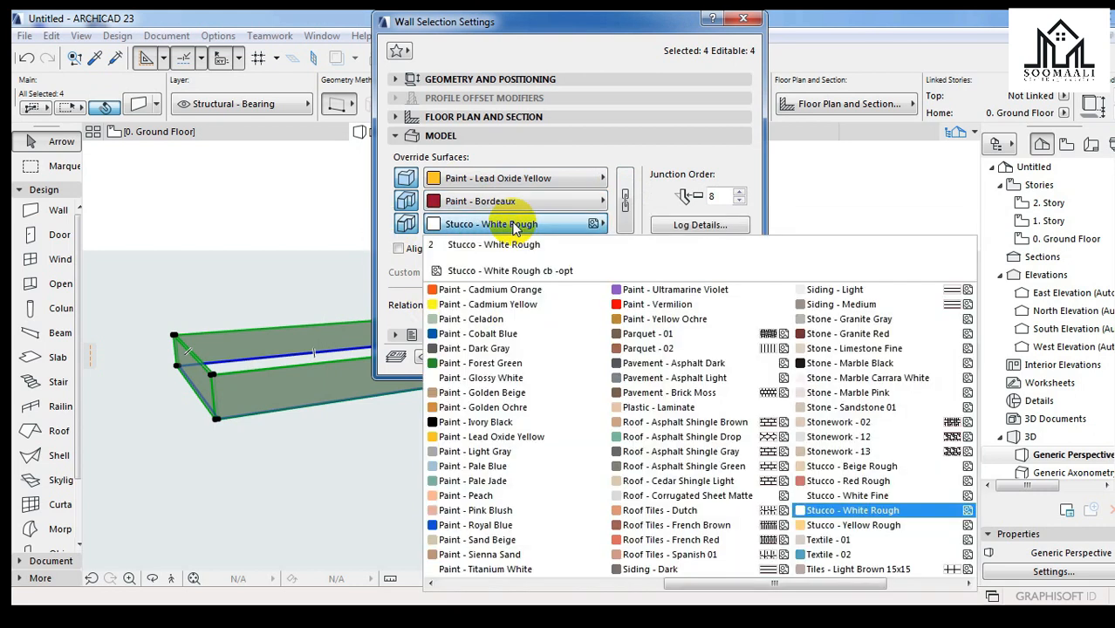
click(667, 289)
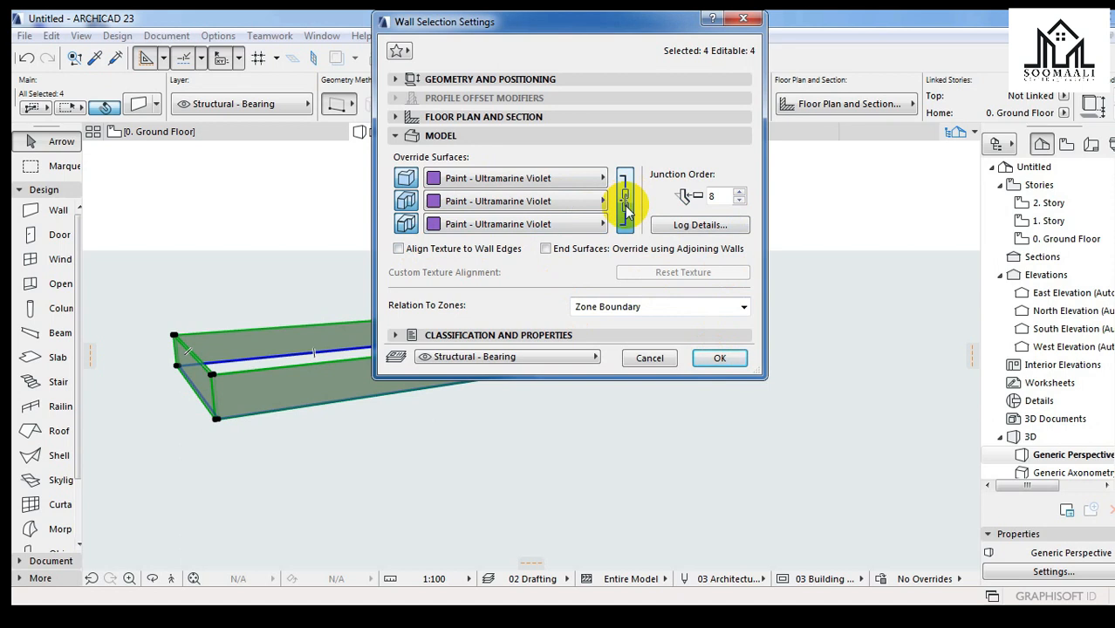
click(625, 204)
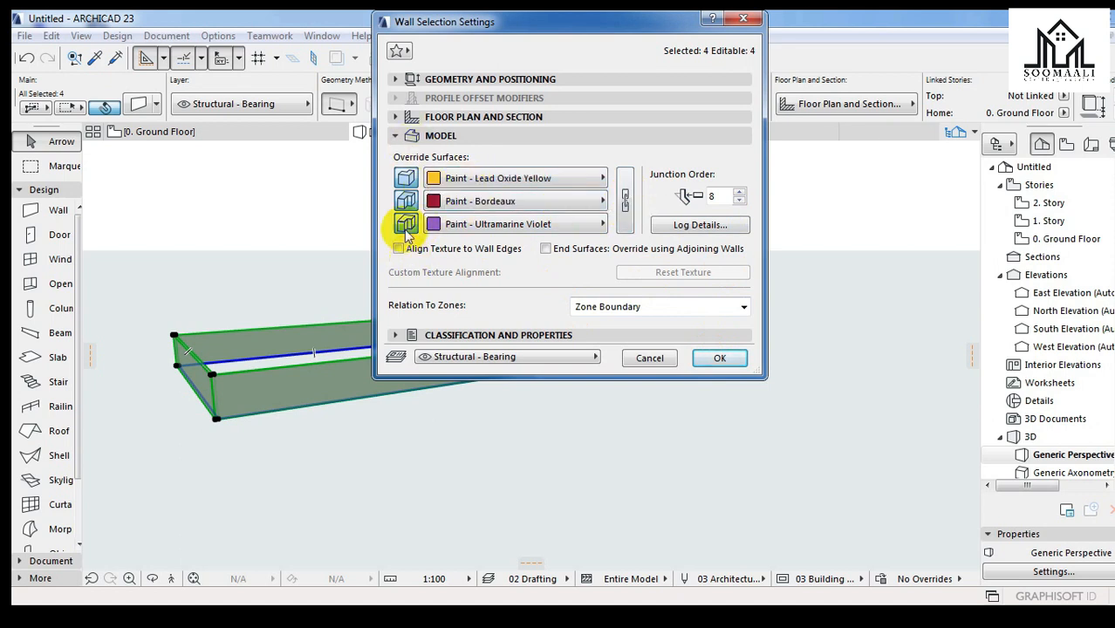
click(715, 359)
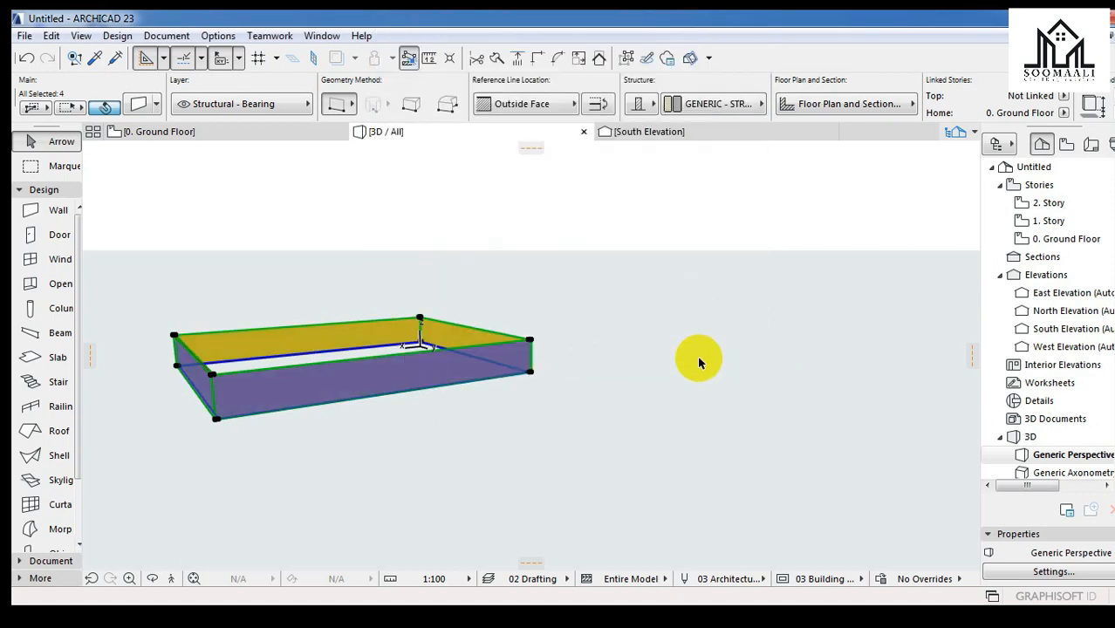
click(399, 260)
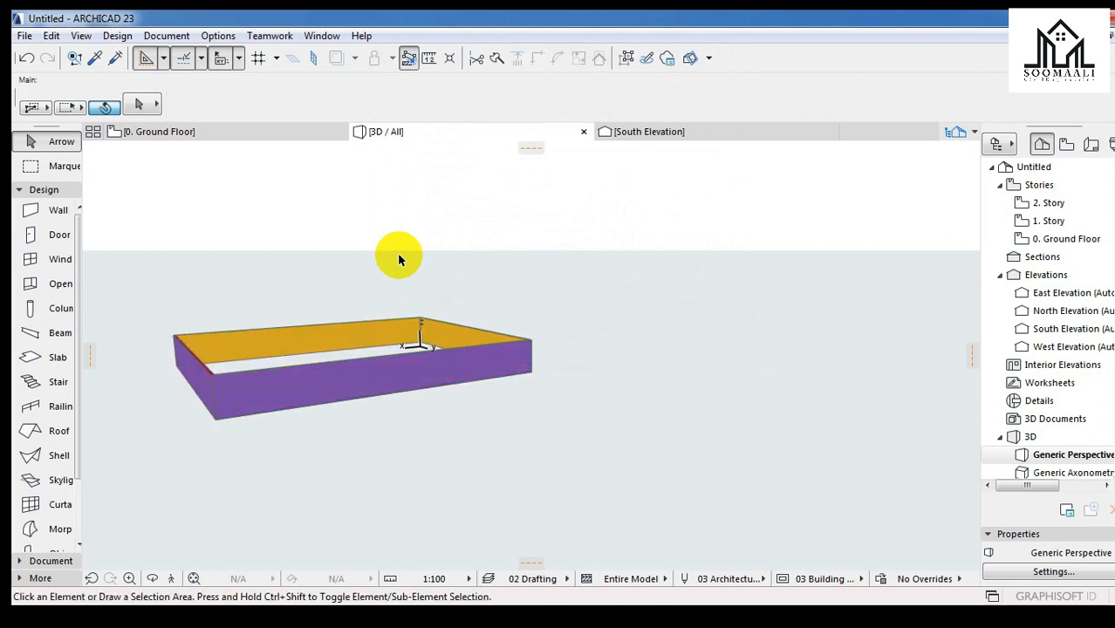
Step: Reselect all four walls of the rectangle in the 3D perspective and open their selection settings
click(150, 580)
drag(271, 291, 774, 249)
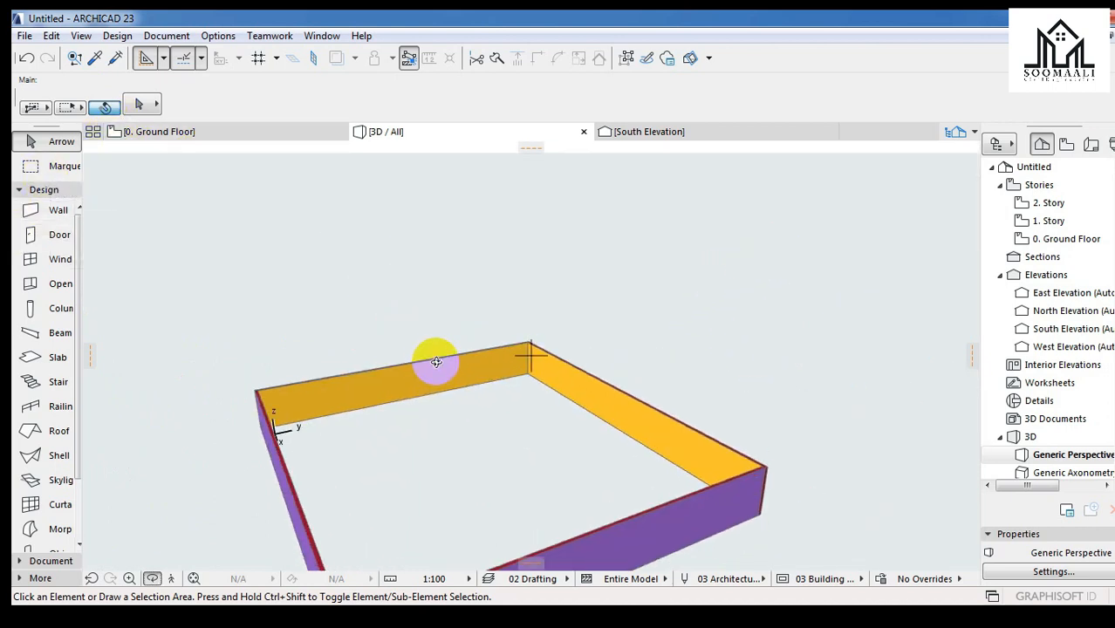
drag(424, 367, 761, 259)
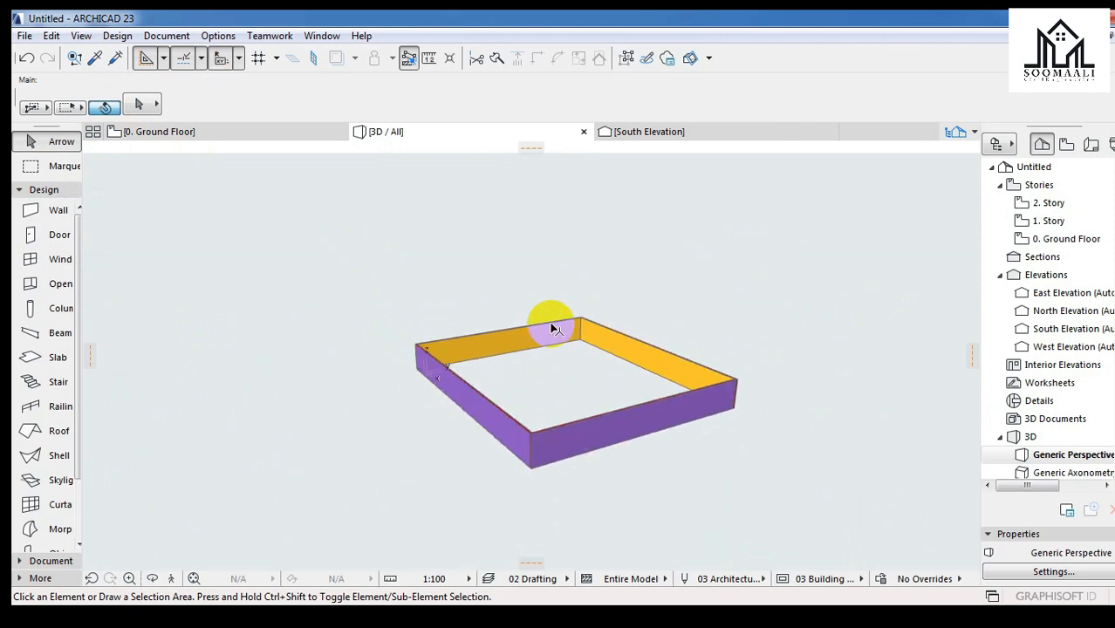
click(522, 329)
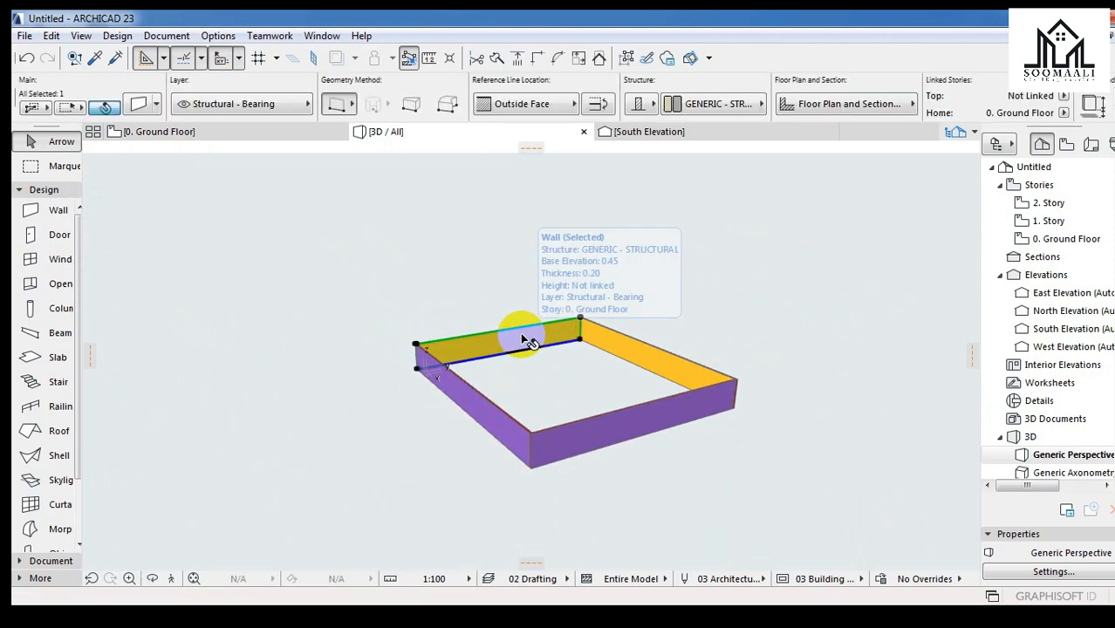
shift+click(472, 392)
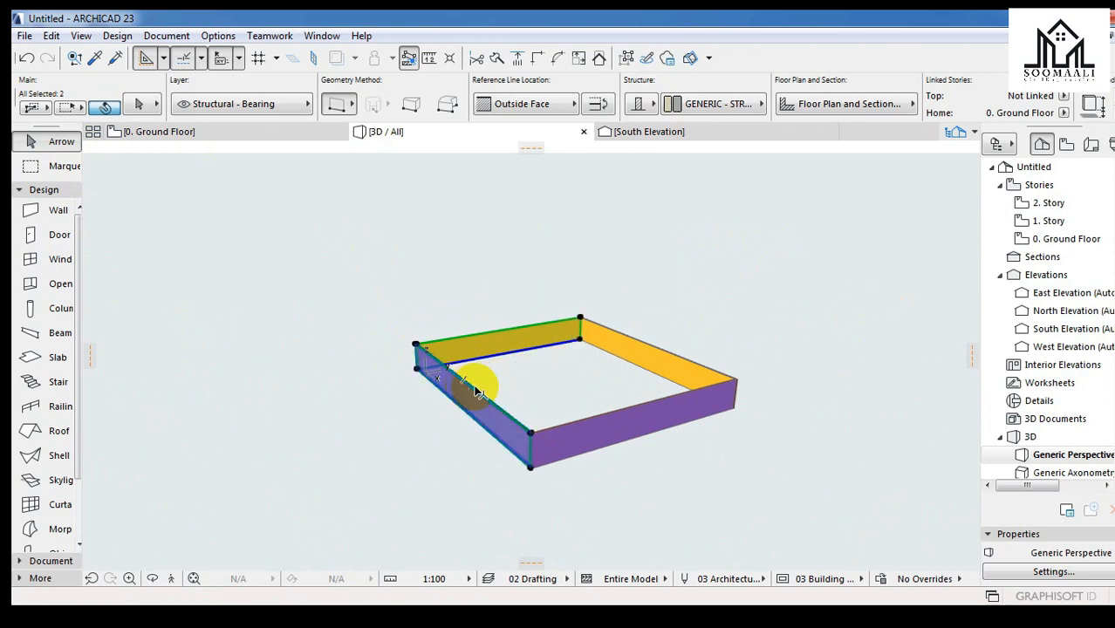
shift+click(663, 401)
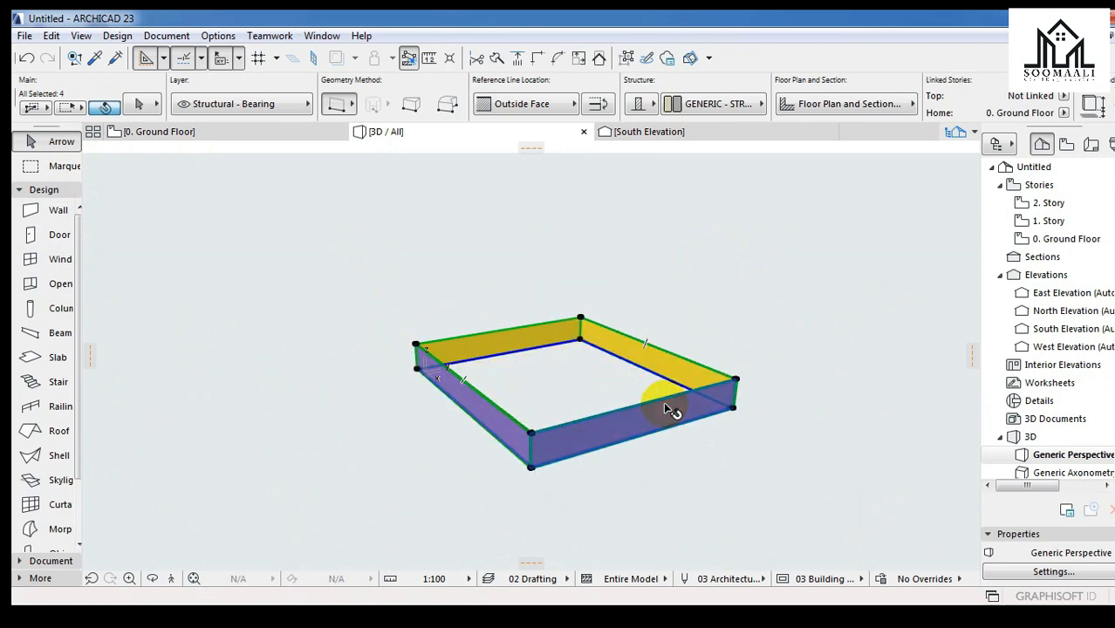
click(138, 104)
Step: Set the walls' outside surface to Metal - Stainless Steel, leaving the edge surface as Paint - Bordeaux
click(431, 182)
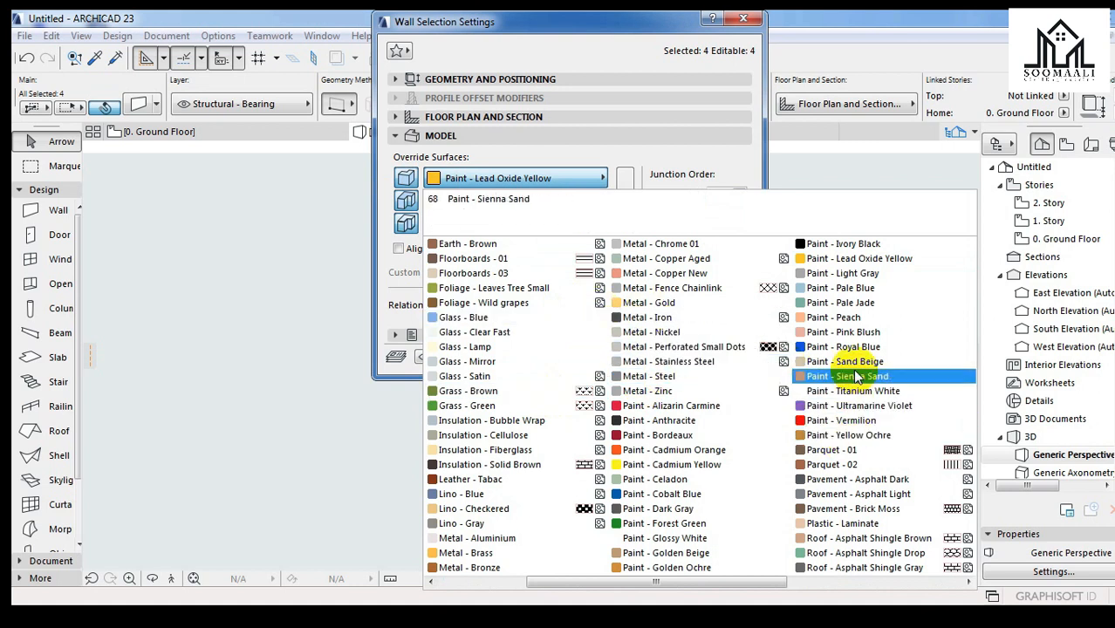
click(673, 364)
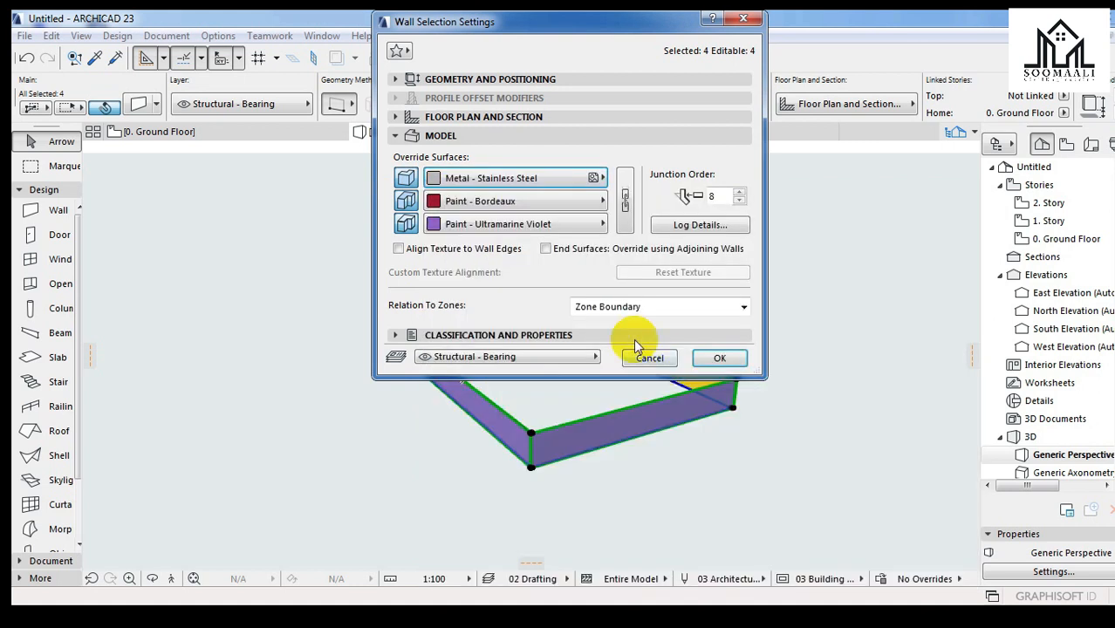
click(479, 205)
click(480, 205)
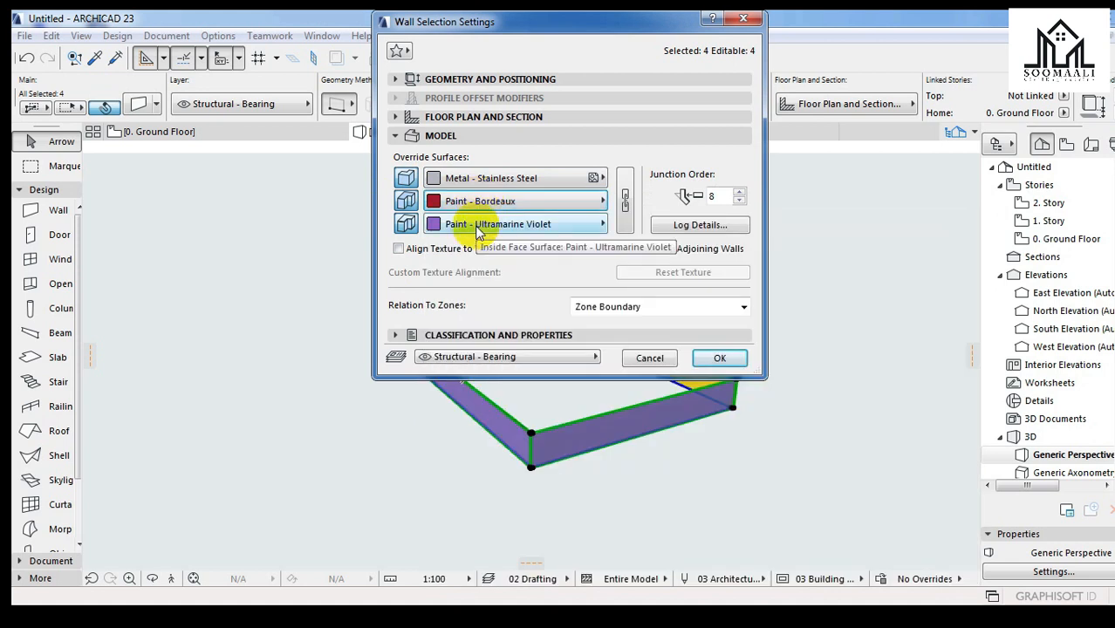
Step: Try Metal - Perforated Small Dots and Air as the walls' inside surface
click(478, 228)
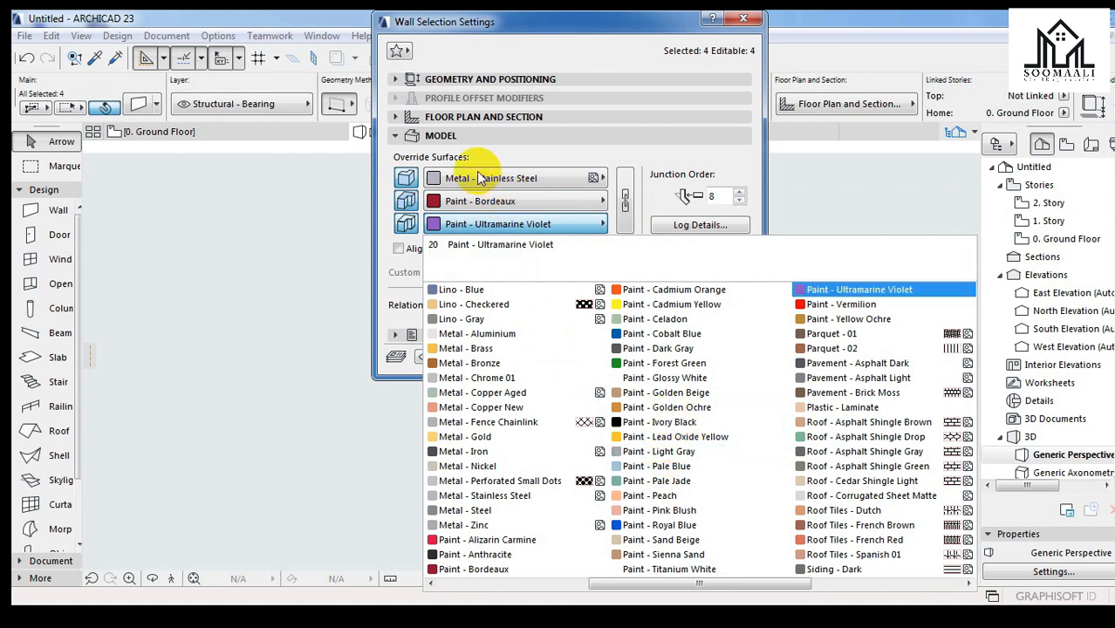
click(477, 178)
click(478, 228)
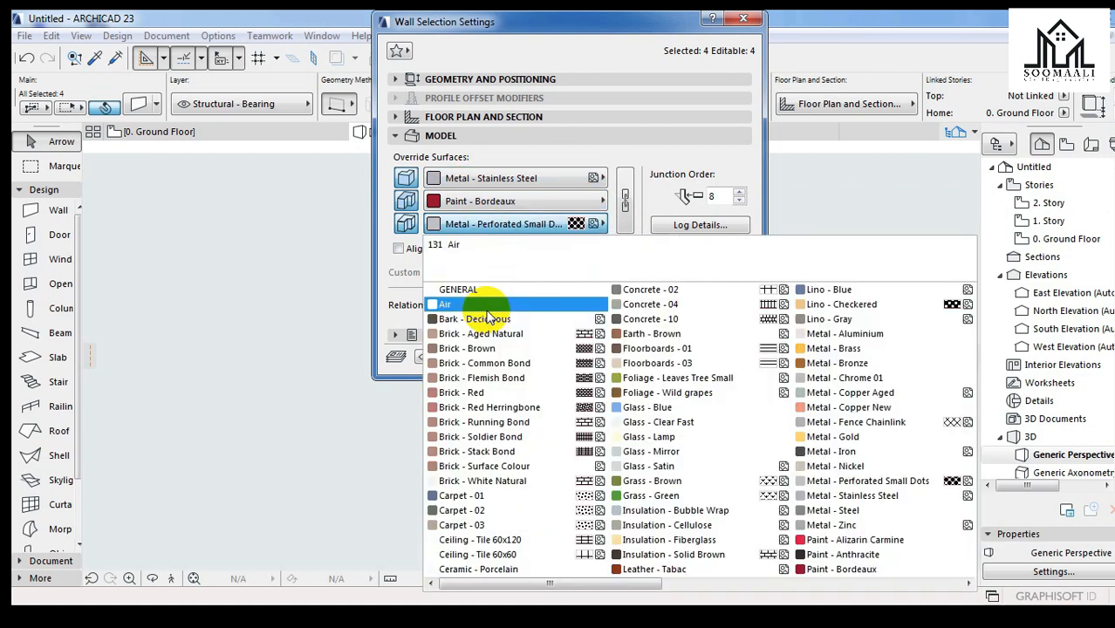
click(501, 286)
Step: Choose Pavement - Asphalt Light as the inside surface, link all three wall surfaces to it, apply the settings and deselect the walls
click(478, 224)
scroll(473, 261, down, 5)
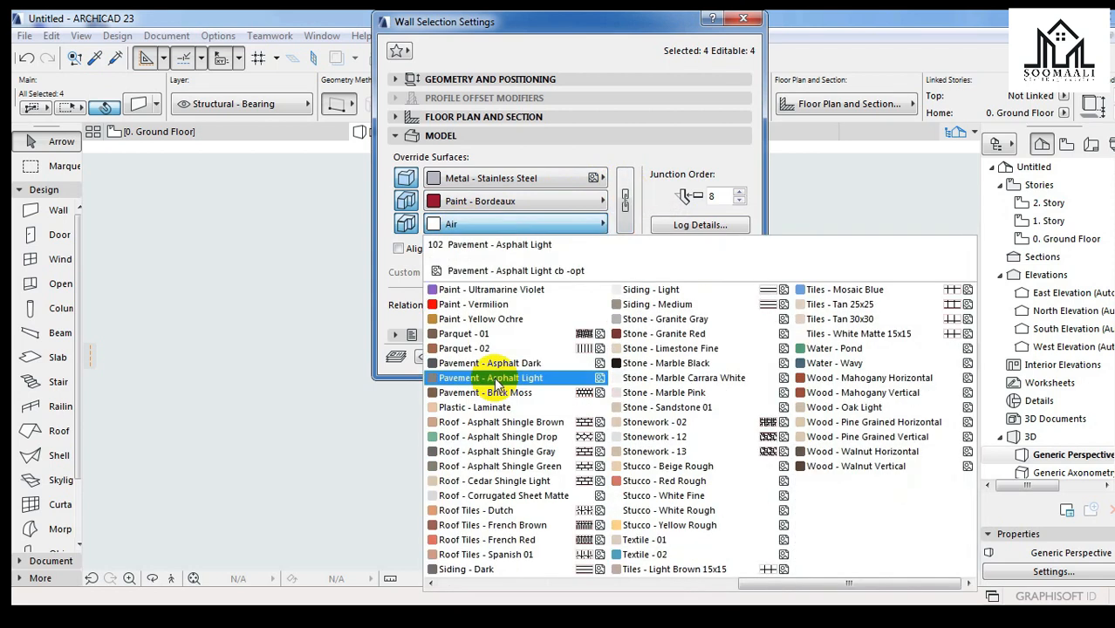
click(471, 317)
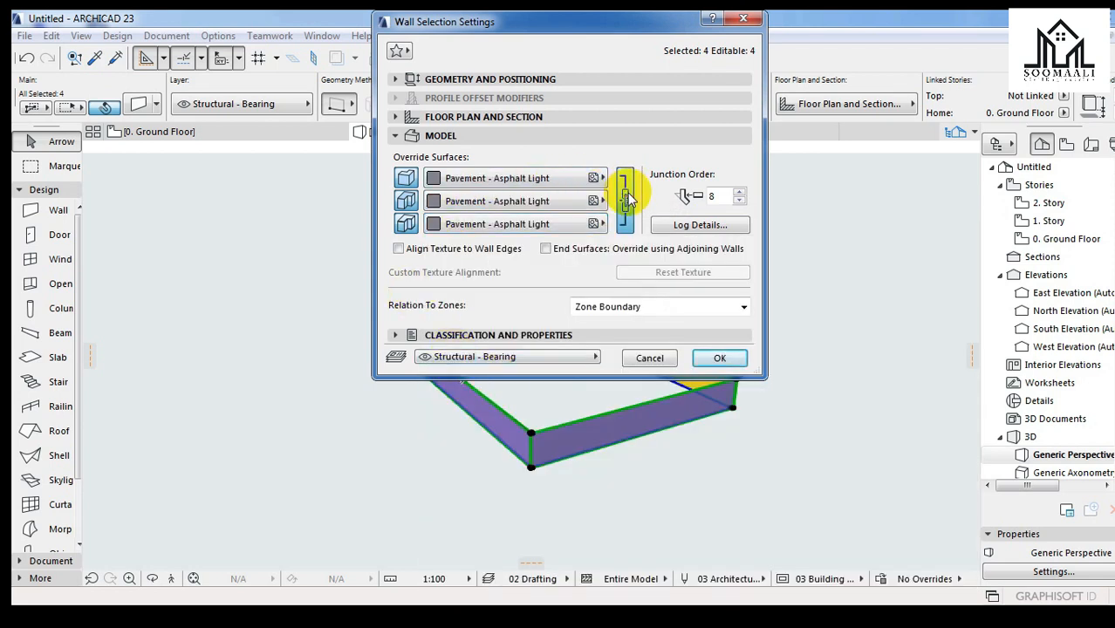
click(719, 357)
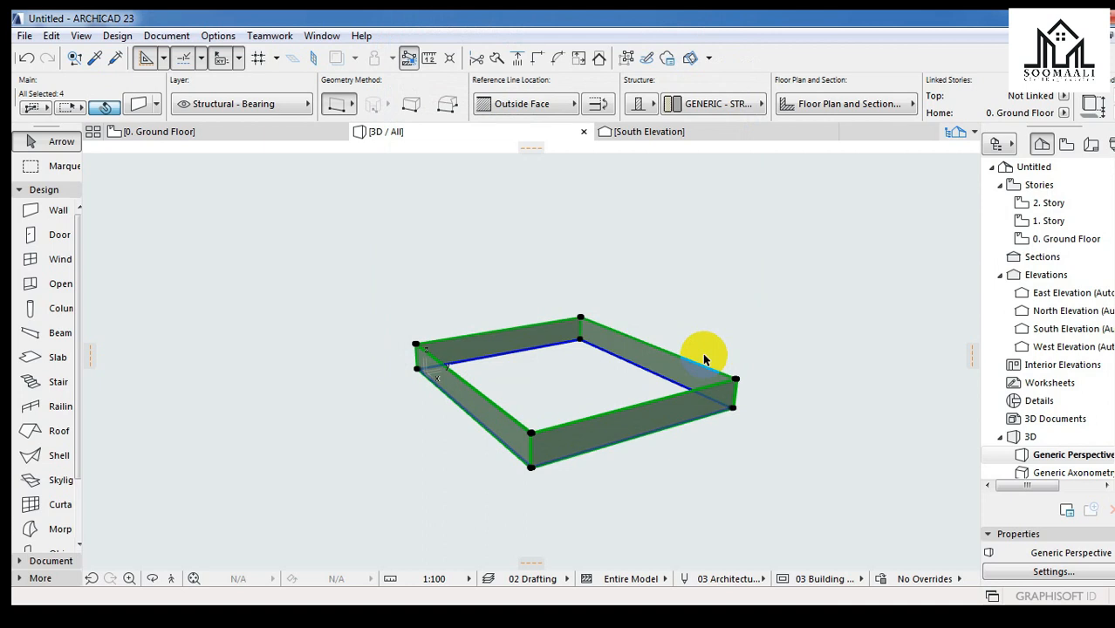
click(597, 499)
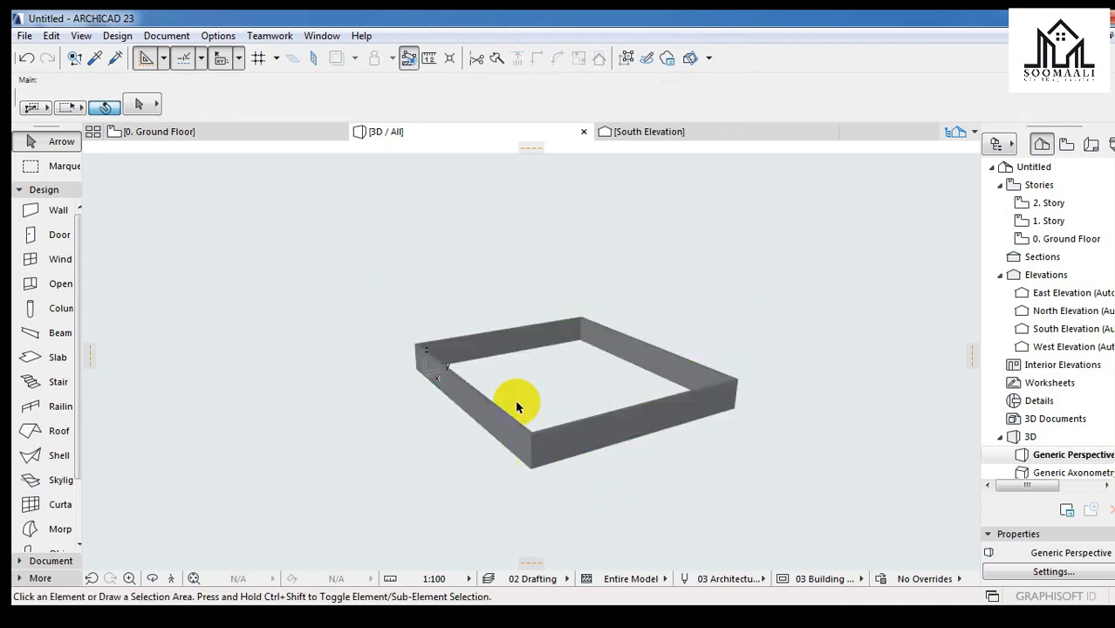
Step: Examine the new surface material on all sides of the four walls in the 3D perspective
scroll(511, 375, up, 2)
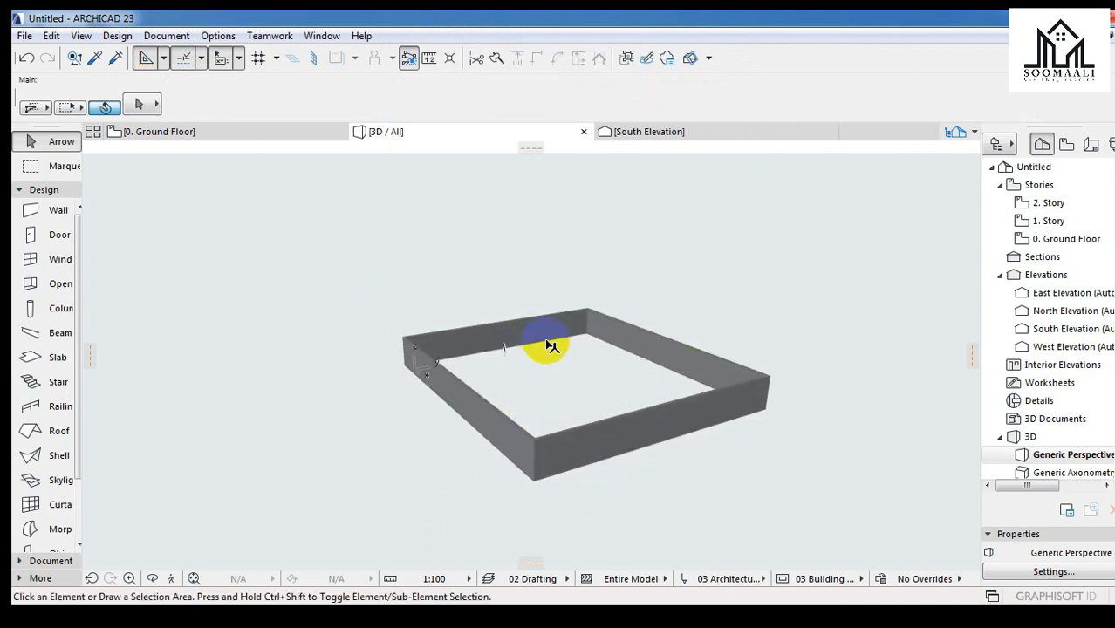
scroll(711, 490, down, 2)
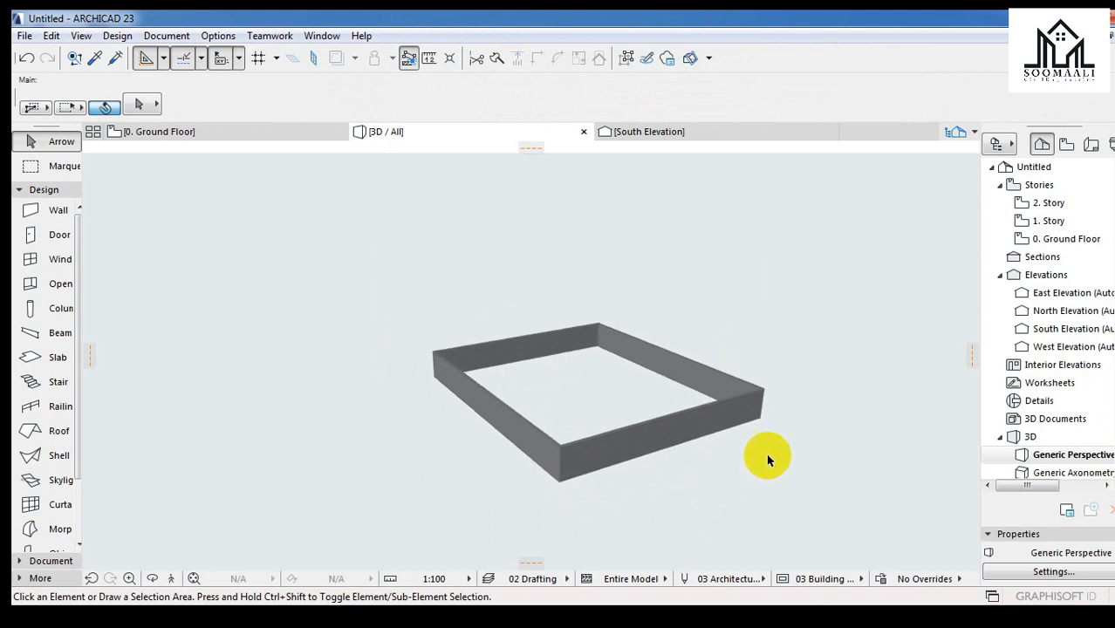
scroll(549, 444, up, 3)
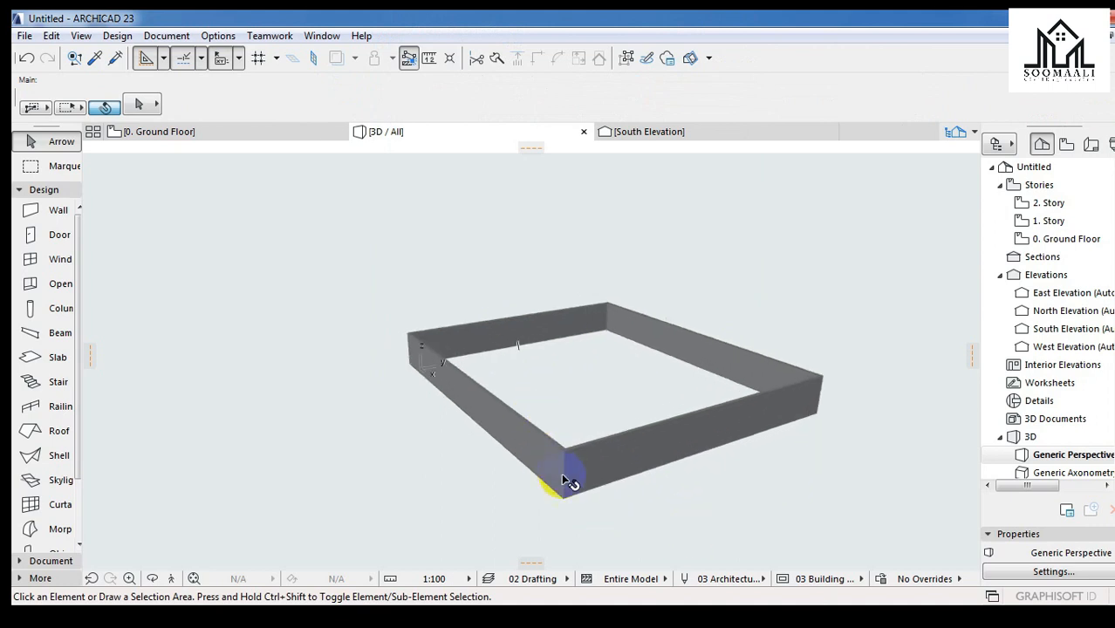
scroll(561, 473, up, 2)
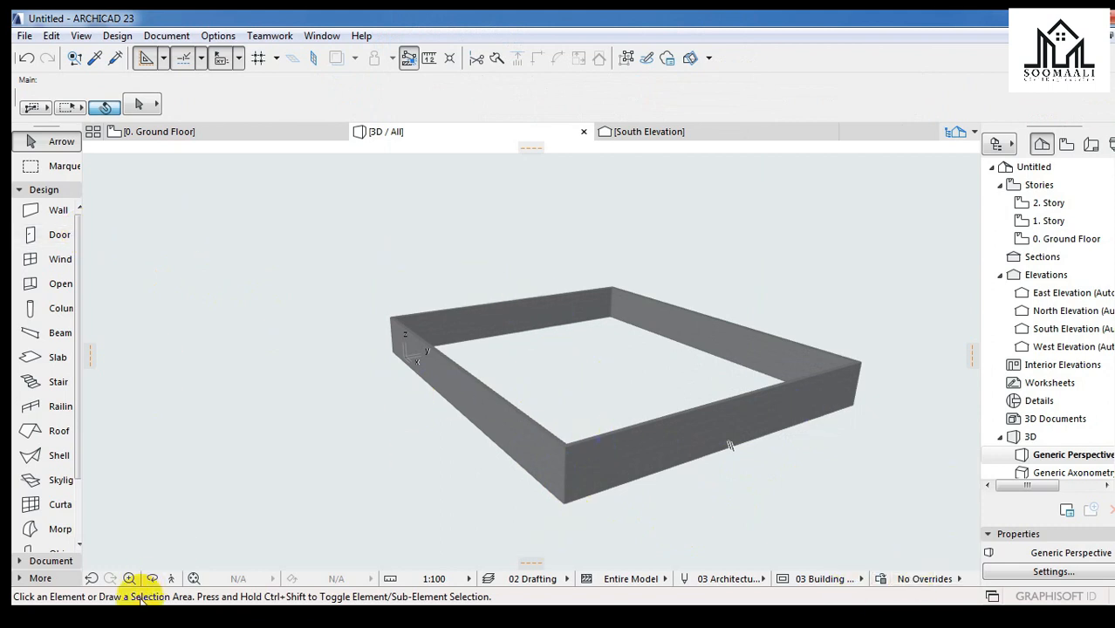
drag(414, 323, 689, 325)
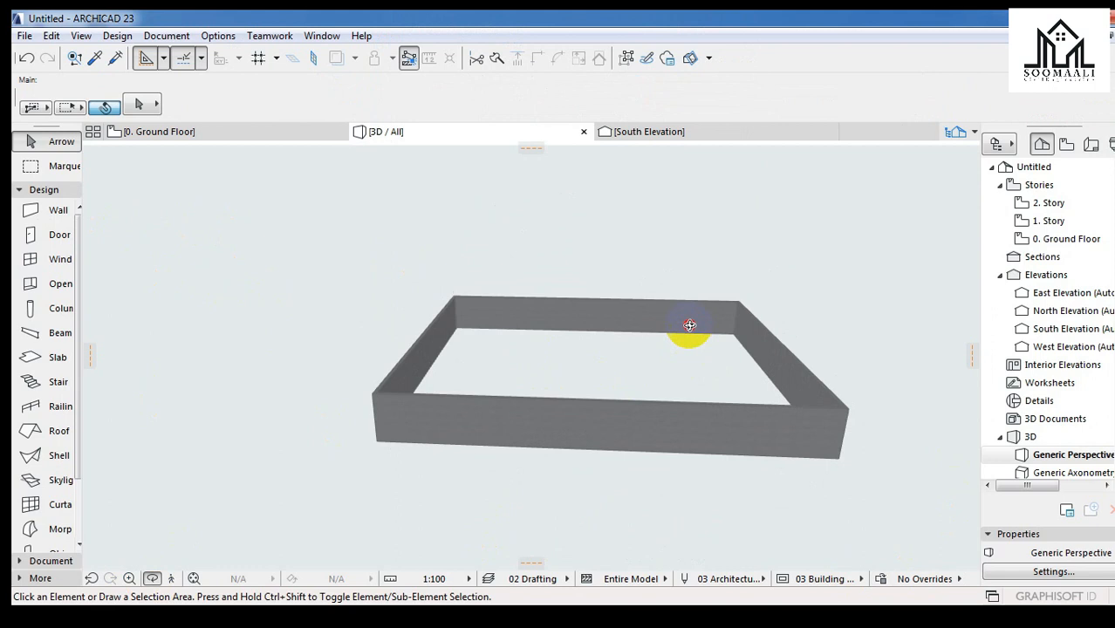
drag(338, 319, 533, 269)
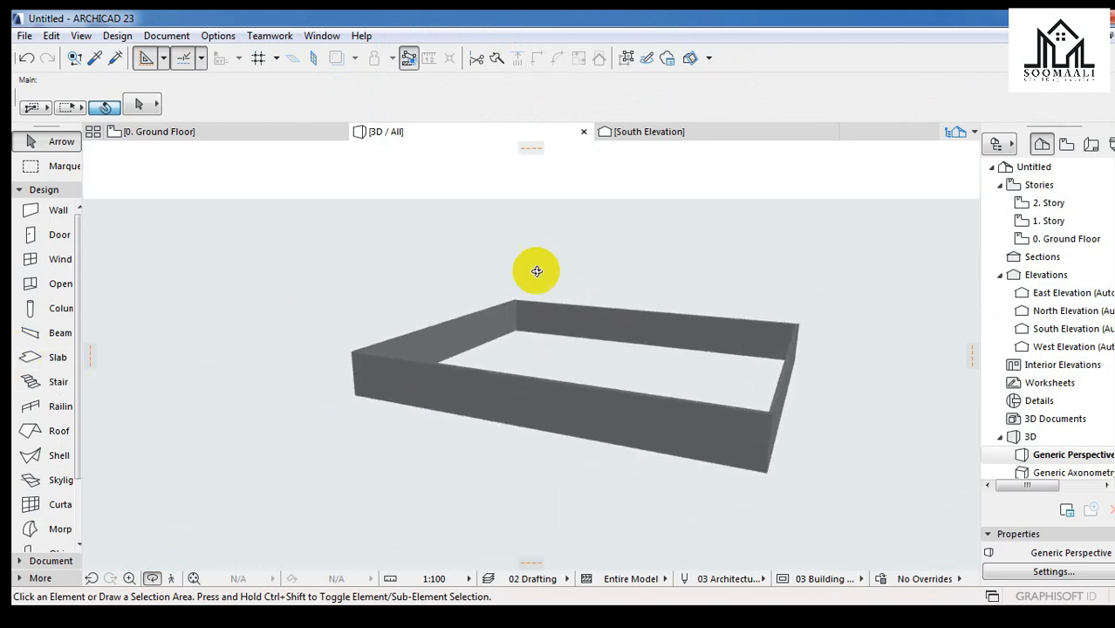
drag(623, 279, 743, 312)
scroll(743, 312, up, 3)
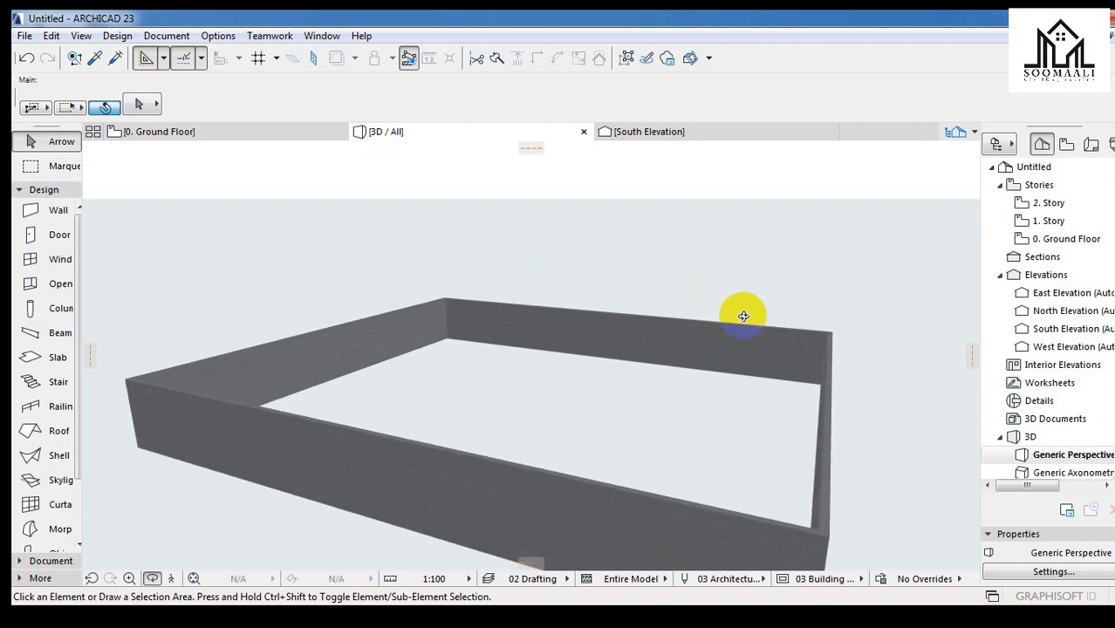
scroll(776, 279, up, 4)
scroll(781, 271, down, 5)
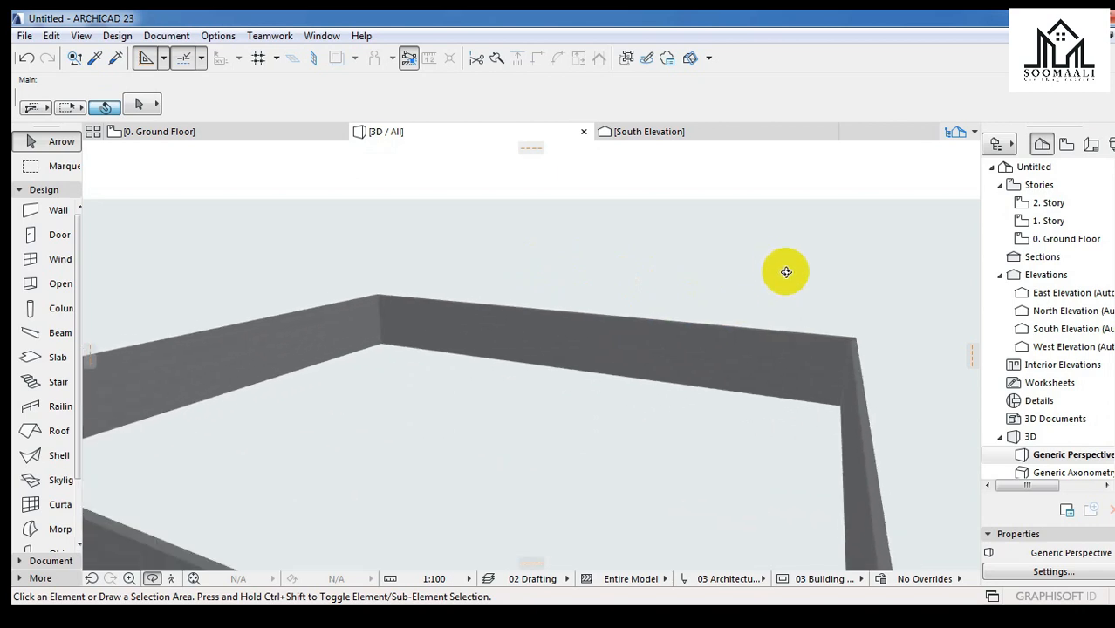
drag(514, 474, 541, 345)
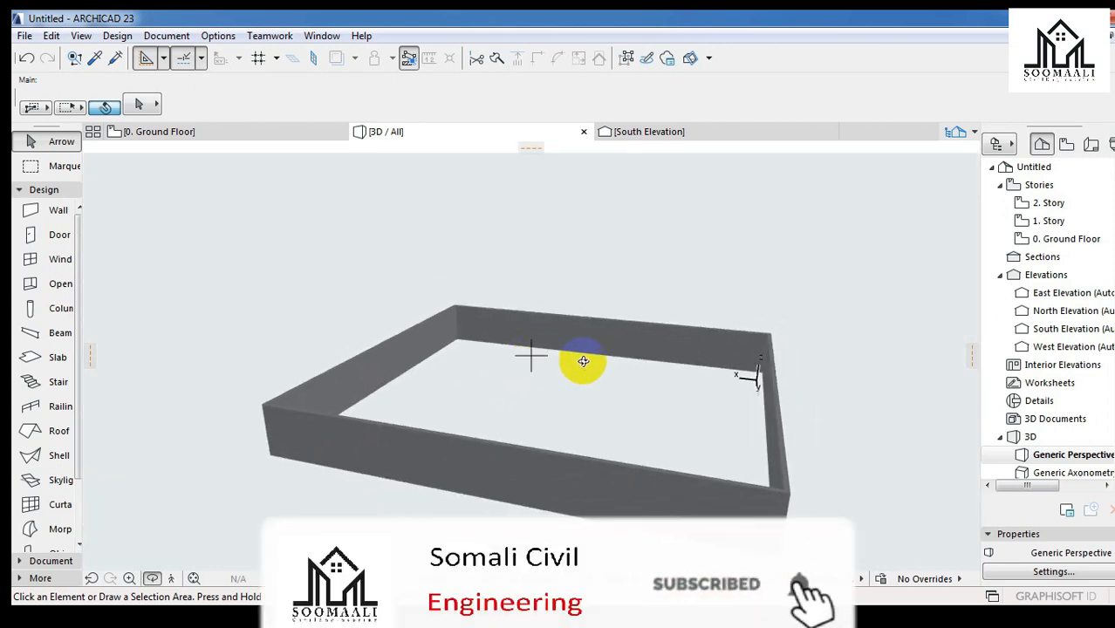